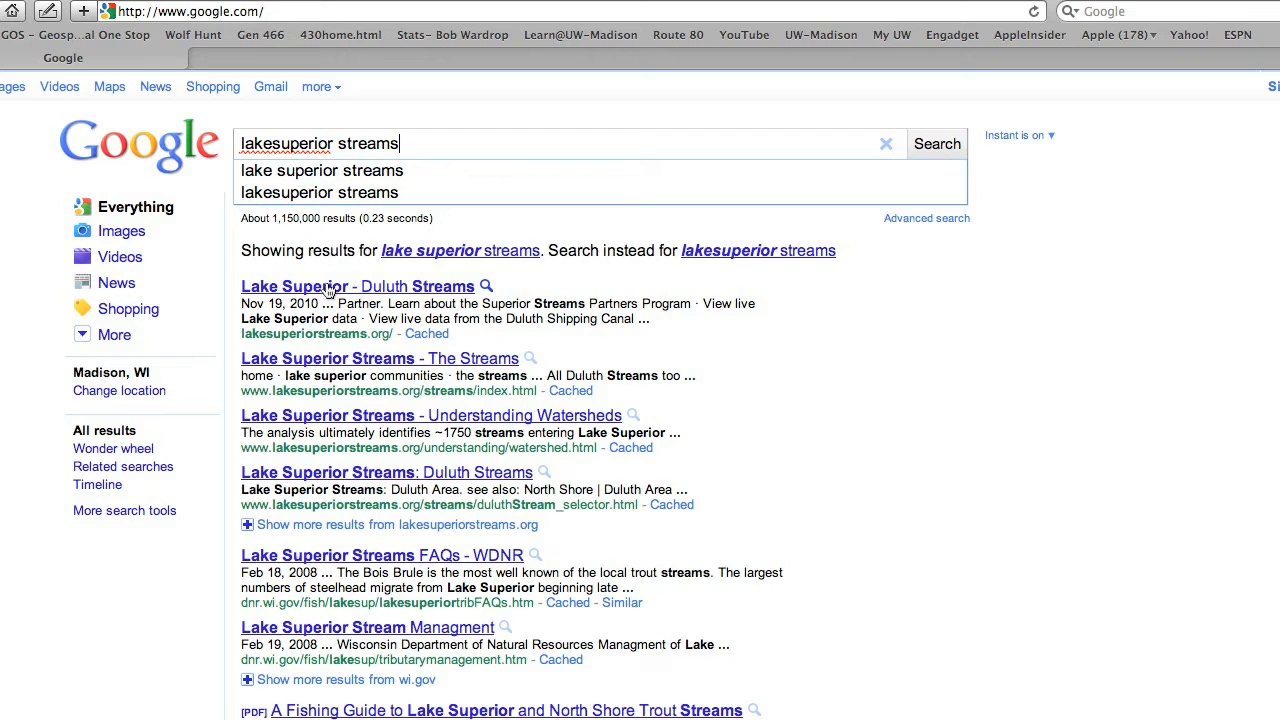
Open the Lake Superior Duluth Streams site, go to its real-time data viewer and choose the 2010 data for multiple streams.
left_click(329, 288)
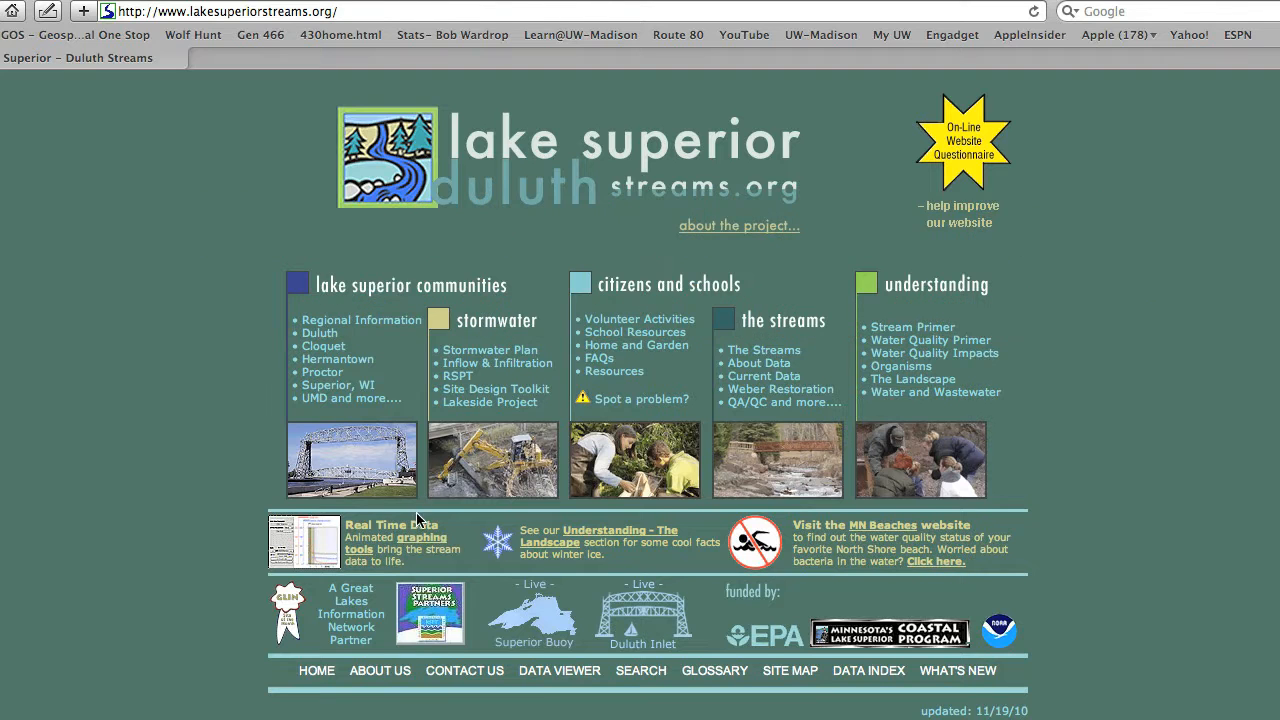
left_click(333, 538)
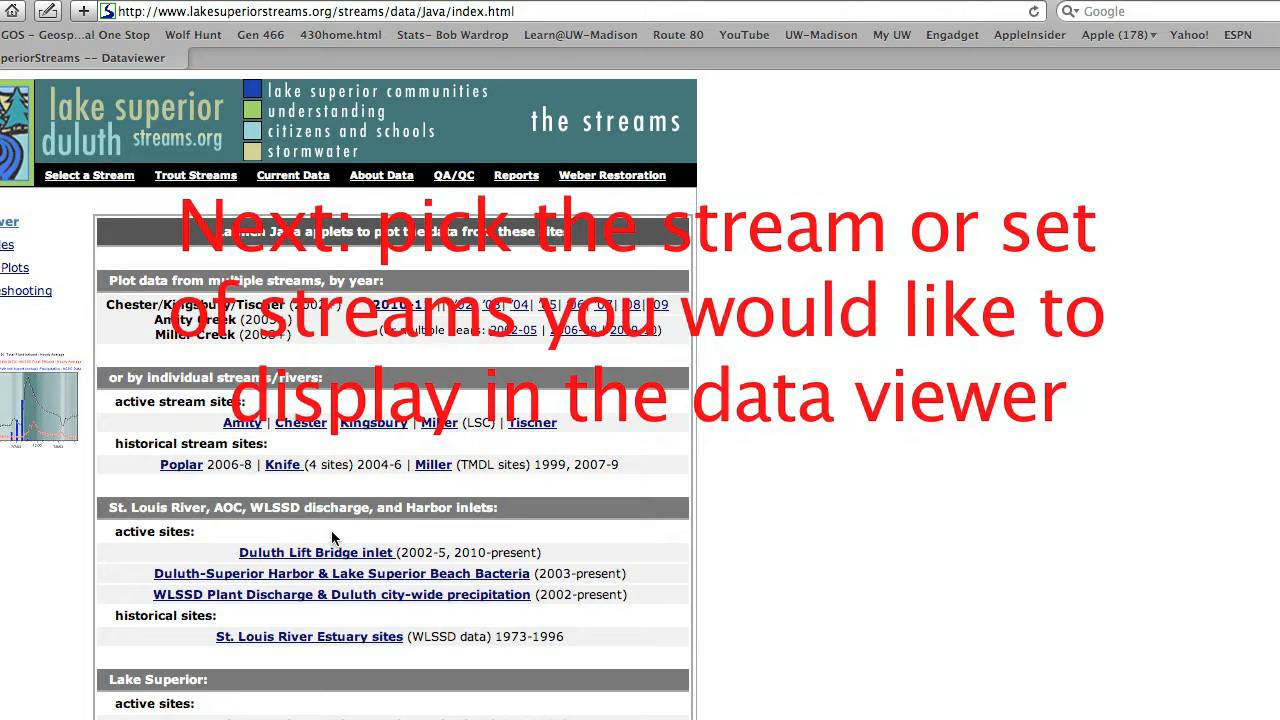
left_click(405, 306)
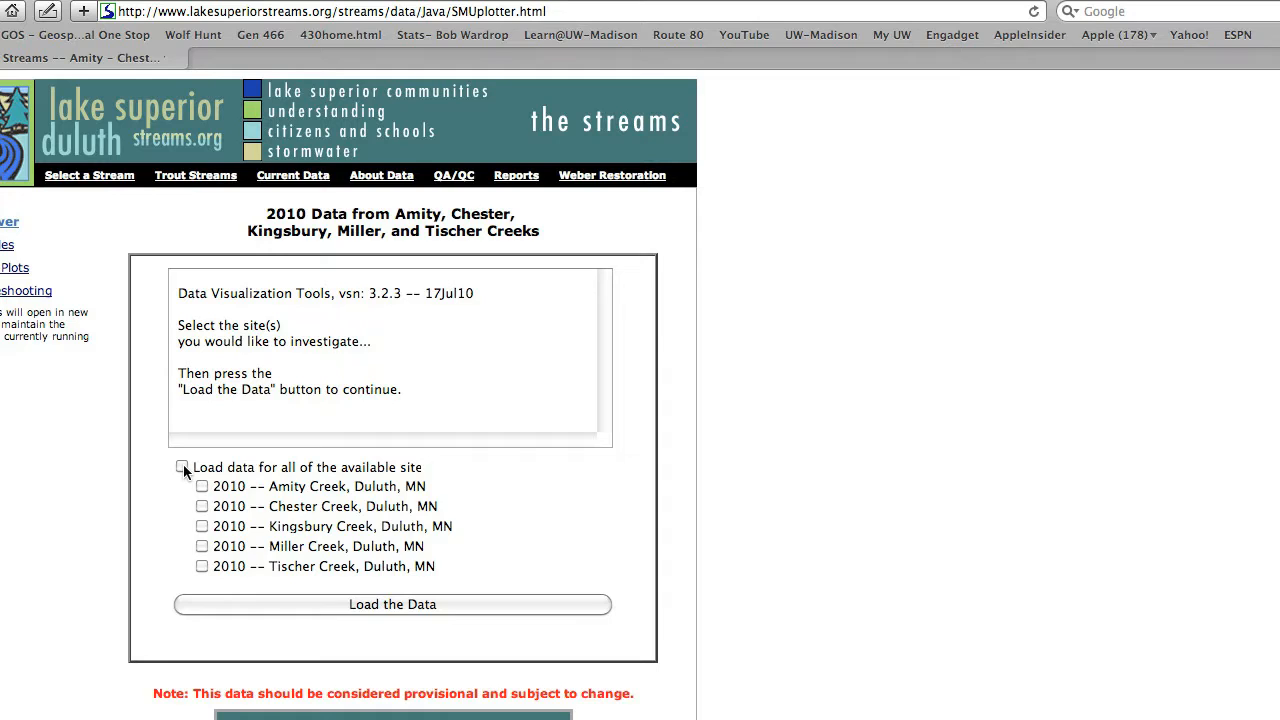
Load the 2010 data for all available creek sites and launch the 2D Data Plotter / Color Mapper.
left_click(182, 467)
left_click(260, 599)
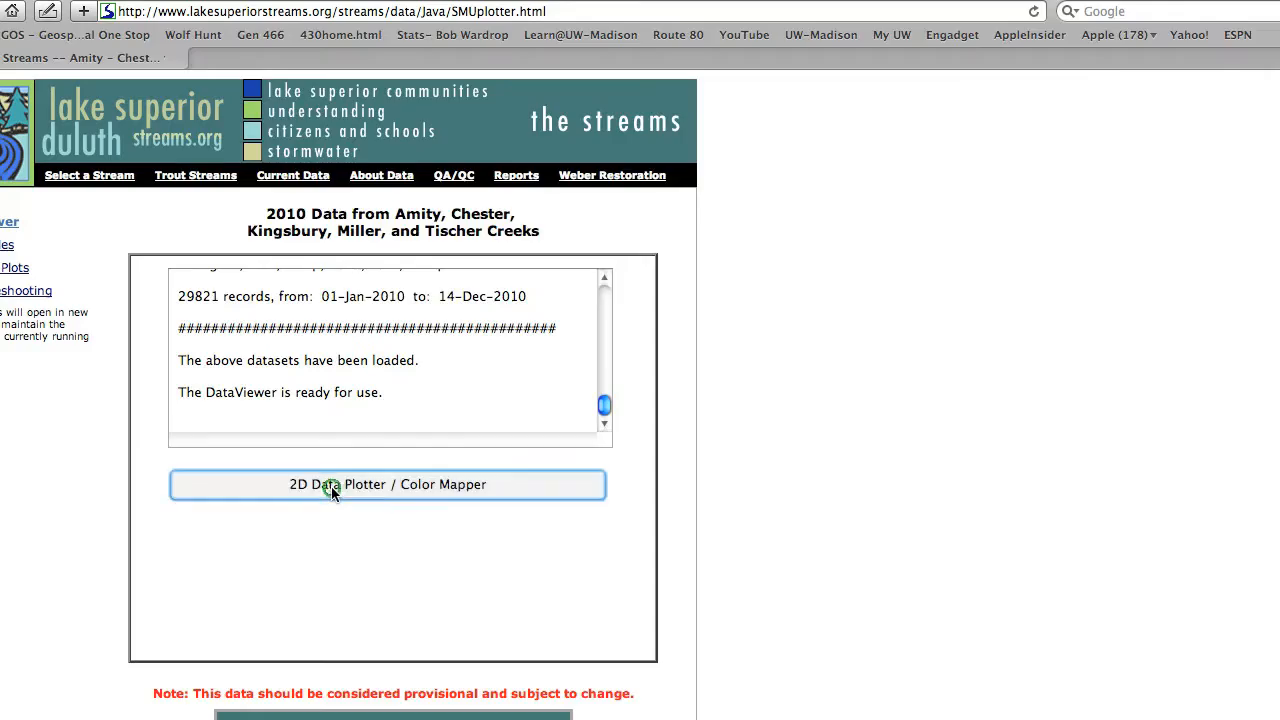
left_click(600, 488)
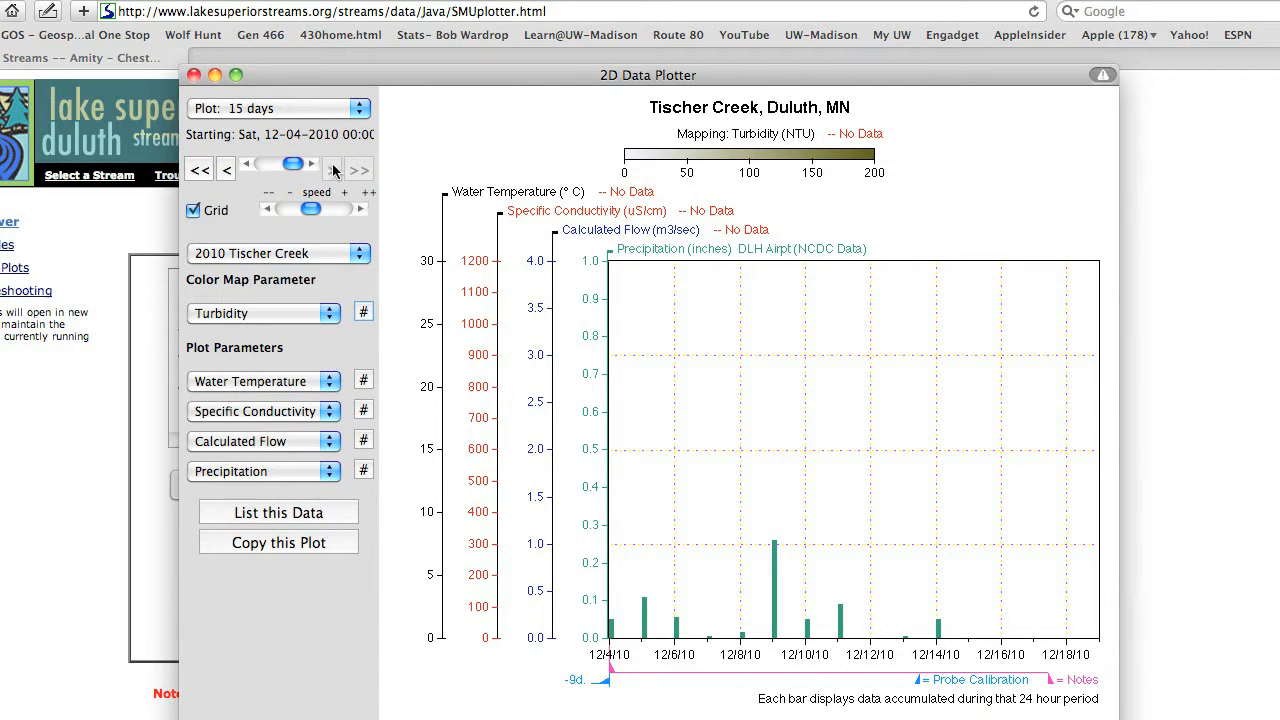
Set the Tischer Creek plot's time span to 6 months, then shorten it to 7 days.
left_click(337, 110)
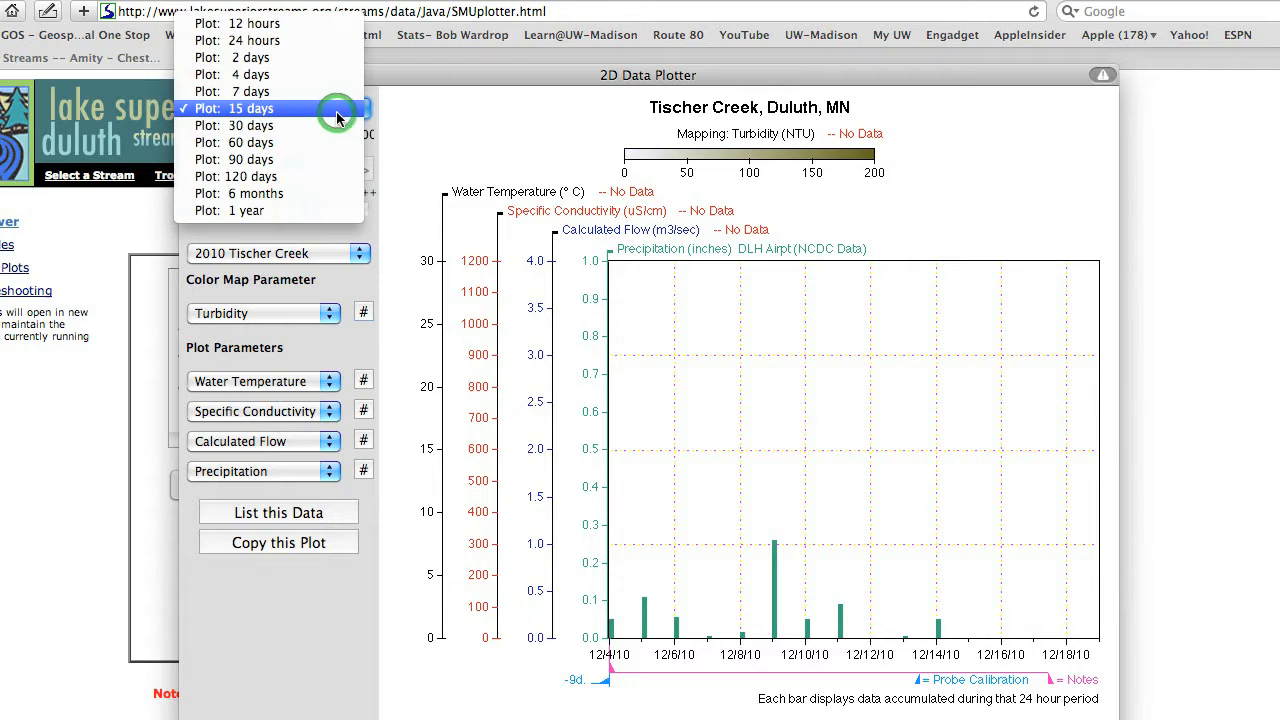
left_click(305, 191)
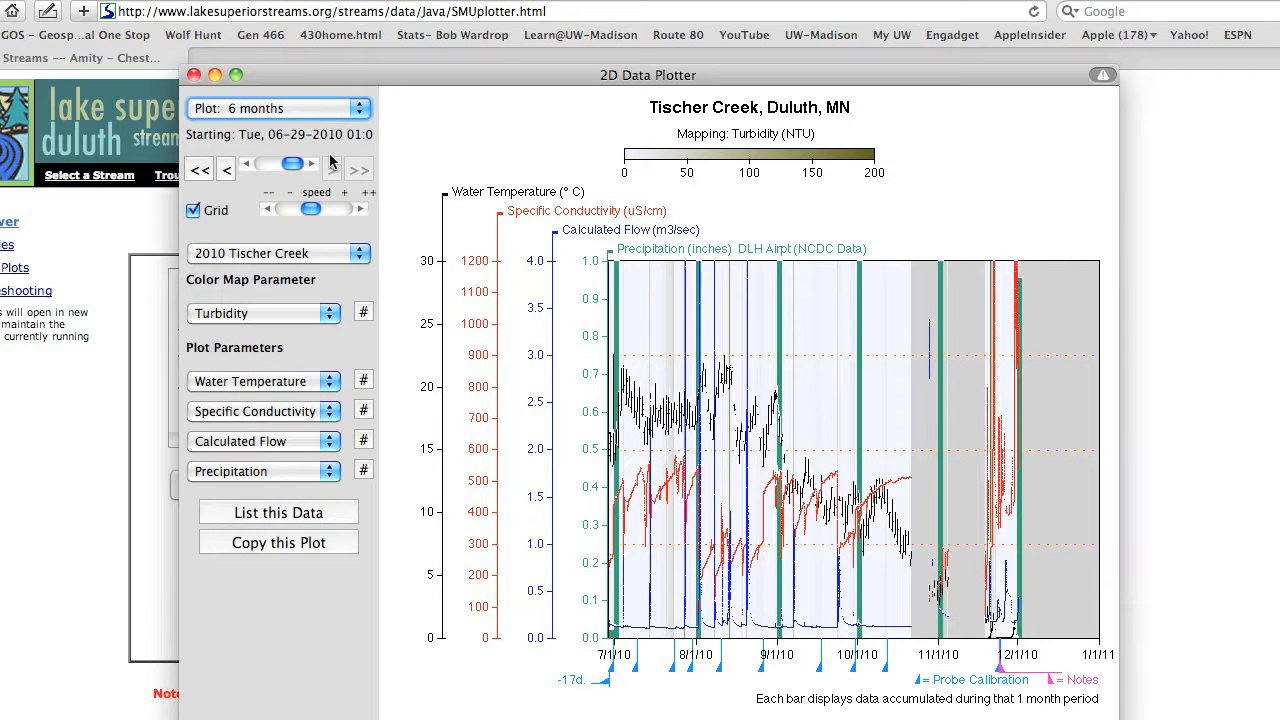
left_click(321, 113)
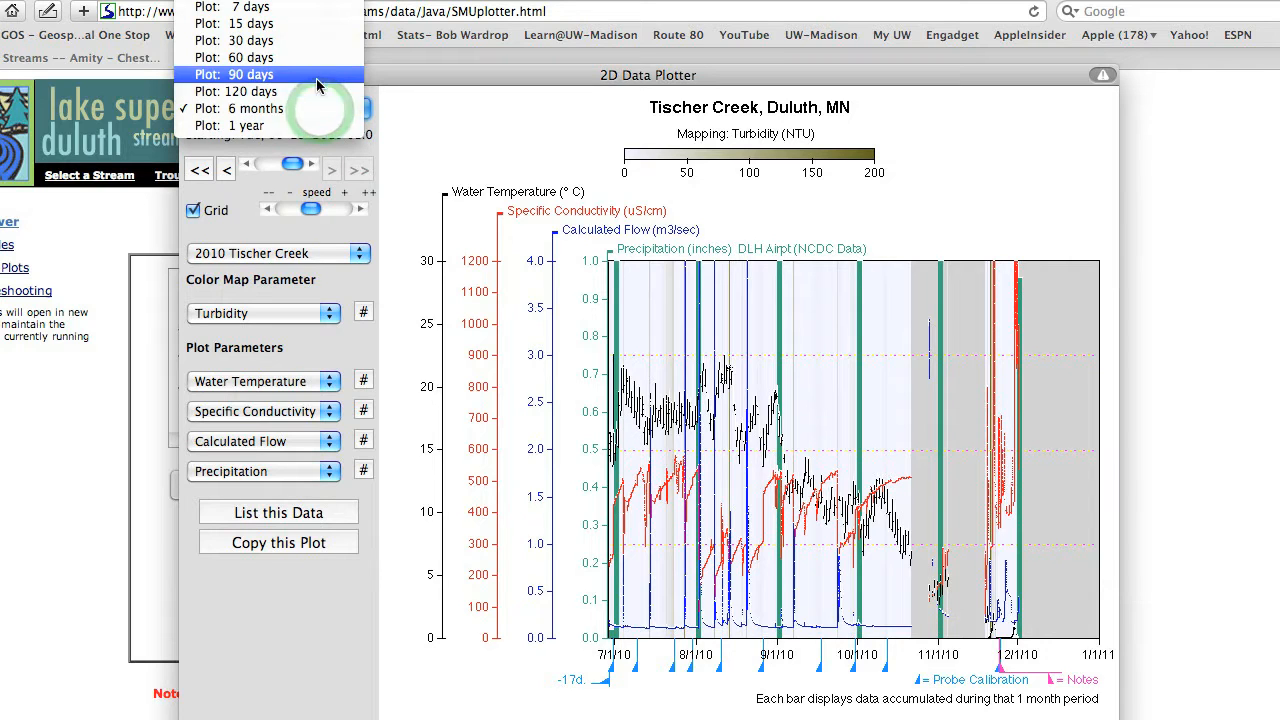
left_click(327, 13)
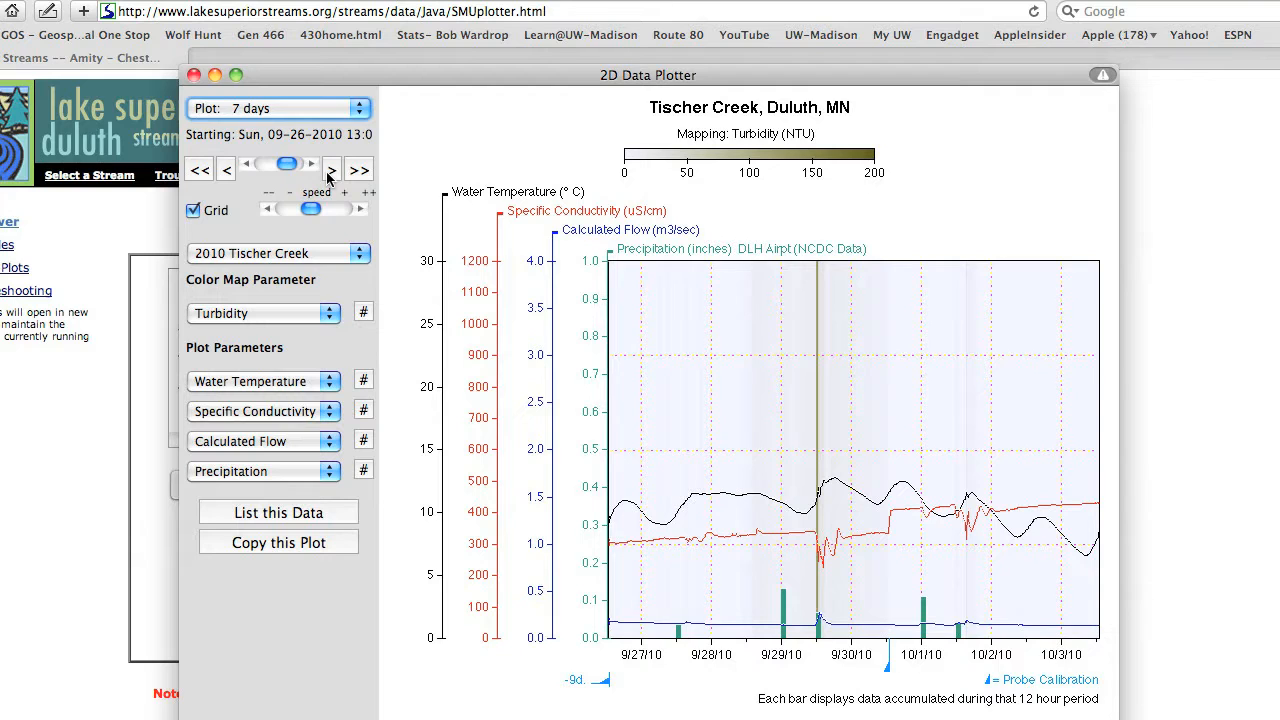
Shift the 7-day plot window forward in single increments, then back to a start of 09-25-2010.
left_click(329, 177)
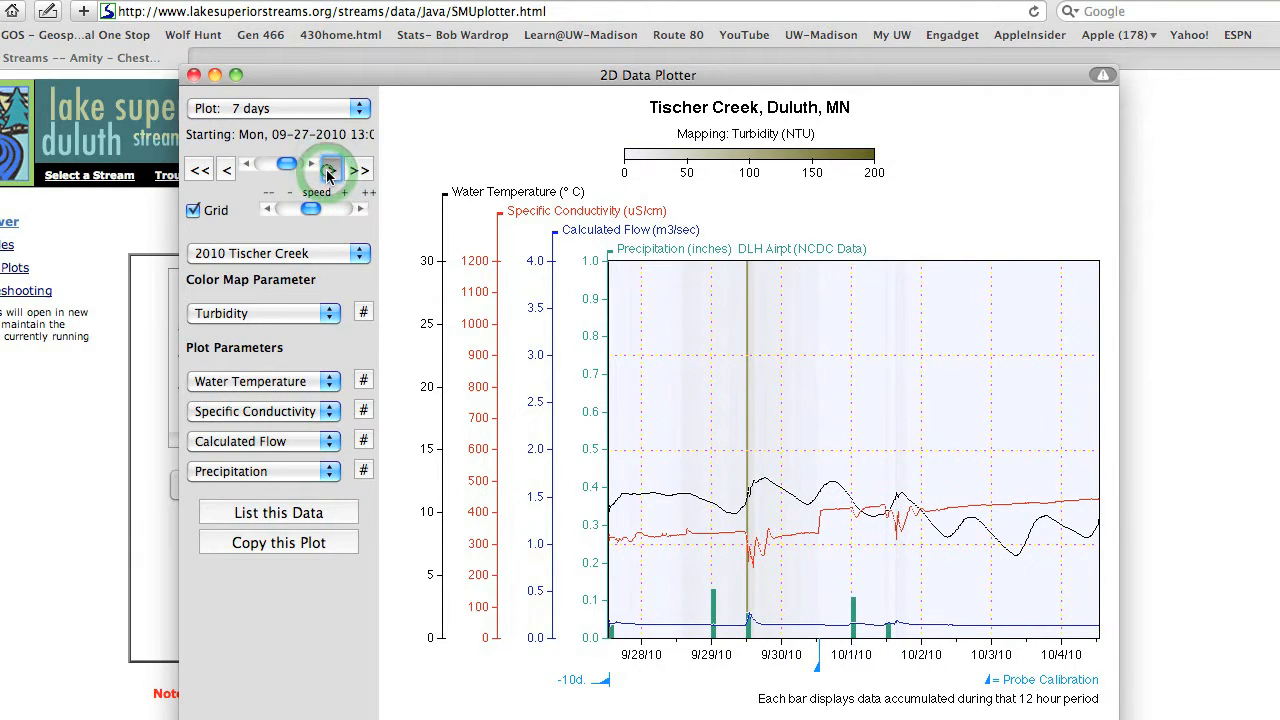
left_click(329, 172)
left_click(223, 172)
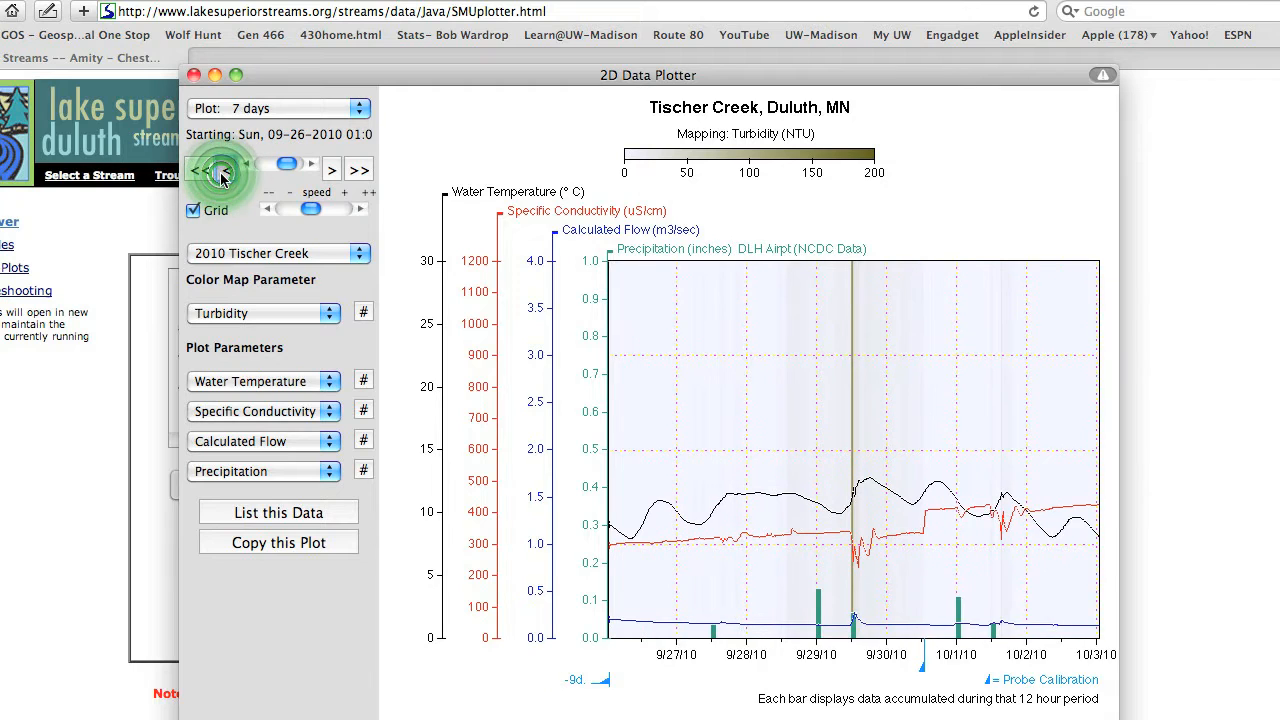
left_click(223, 174)
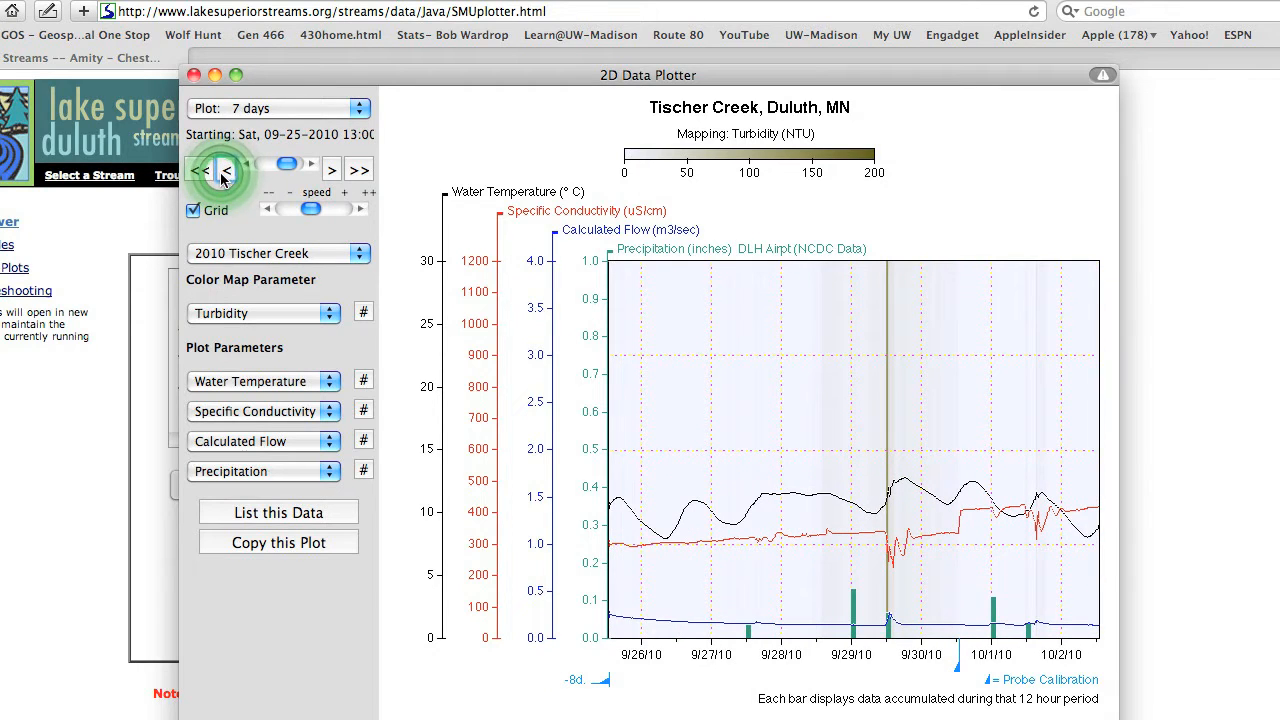
Animate the 7-day plot forward, pause it, raise the animation speed, and play it again up to a start of 10-08-2010.
left_click(362, 175)
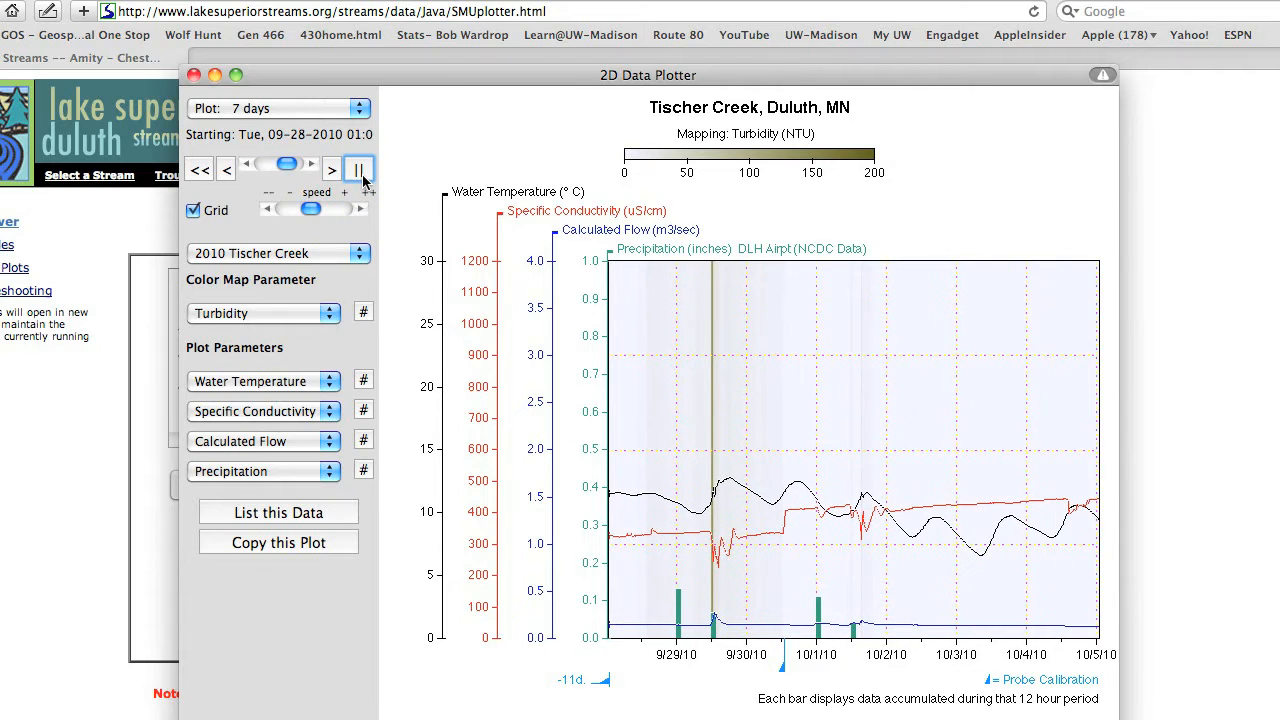
left_click(362, 175)
left_click(318, 209)
left_click(356, 174)
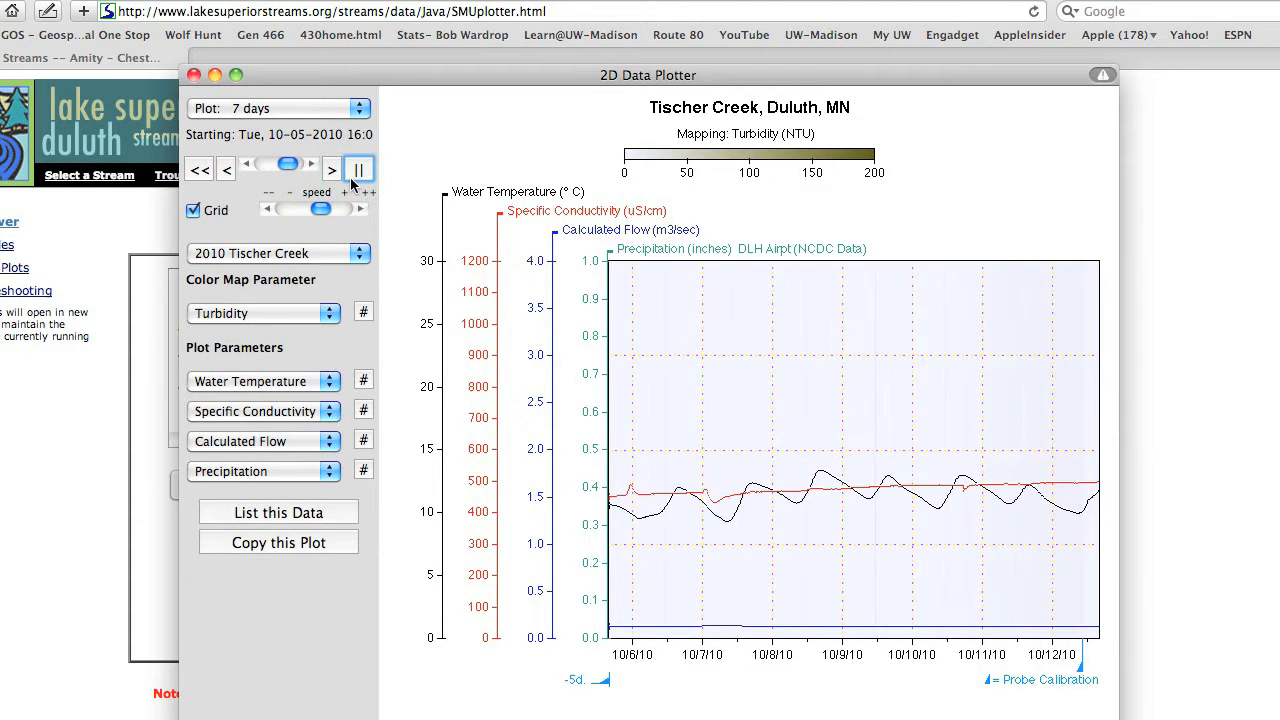
left_click(351, 180)
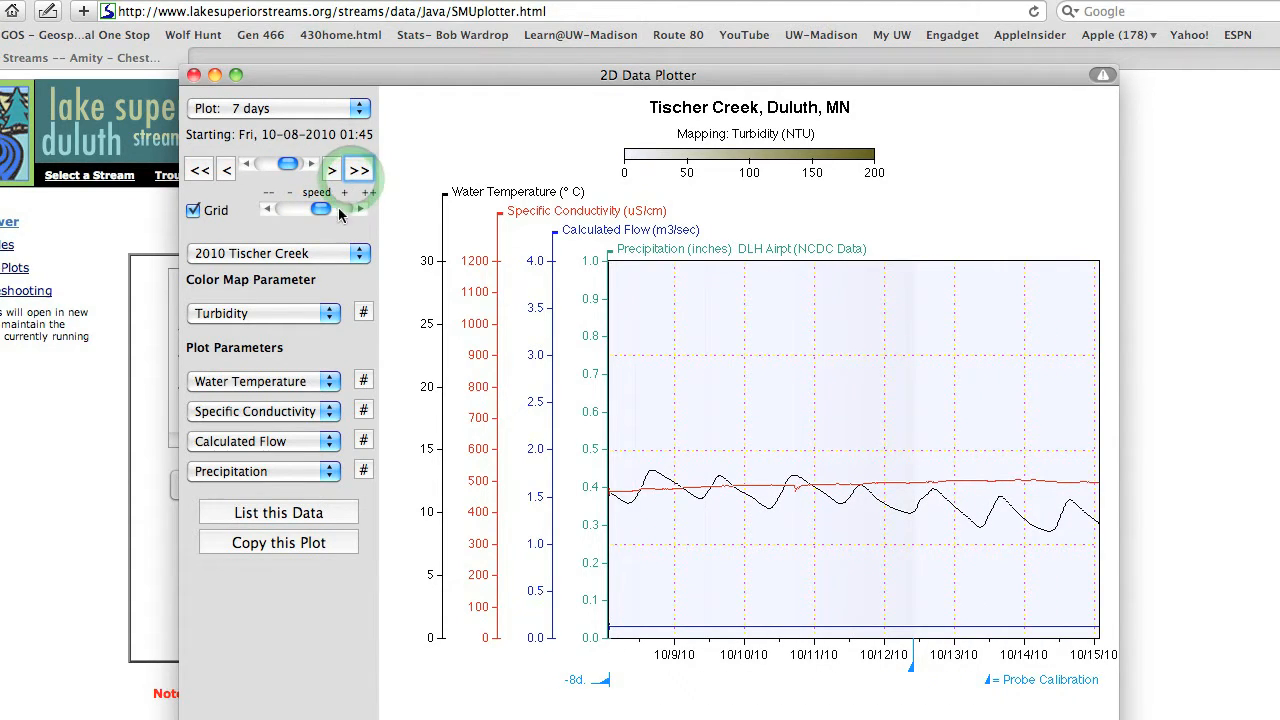
Switch the plotted site to 2010 Kingsbury Creek and then to 2010 Chester Creek, and briefly animate the plot forward.
left_click(318, 254)
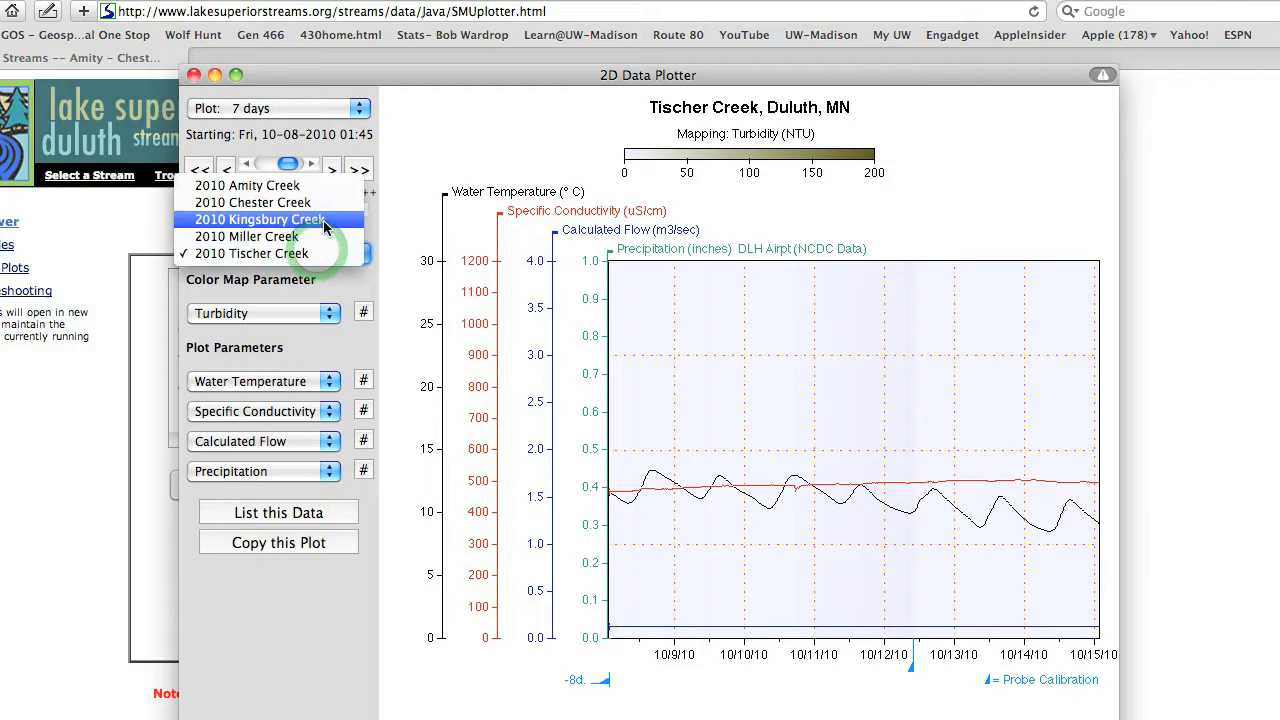
left_click(325, 220)
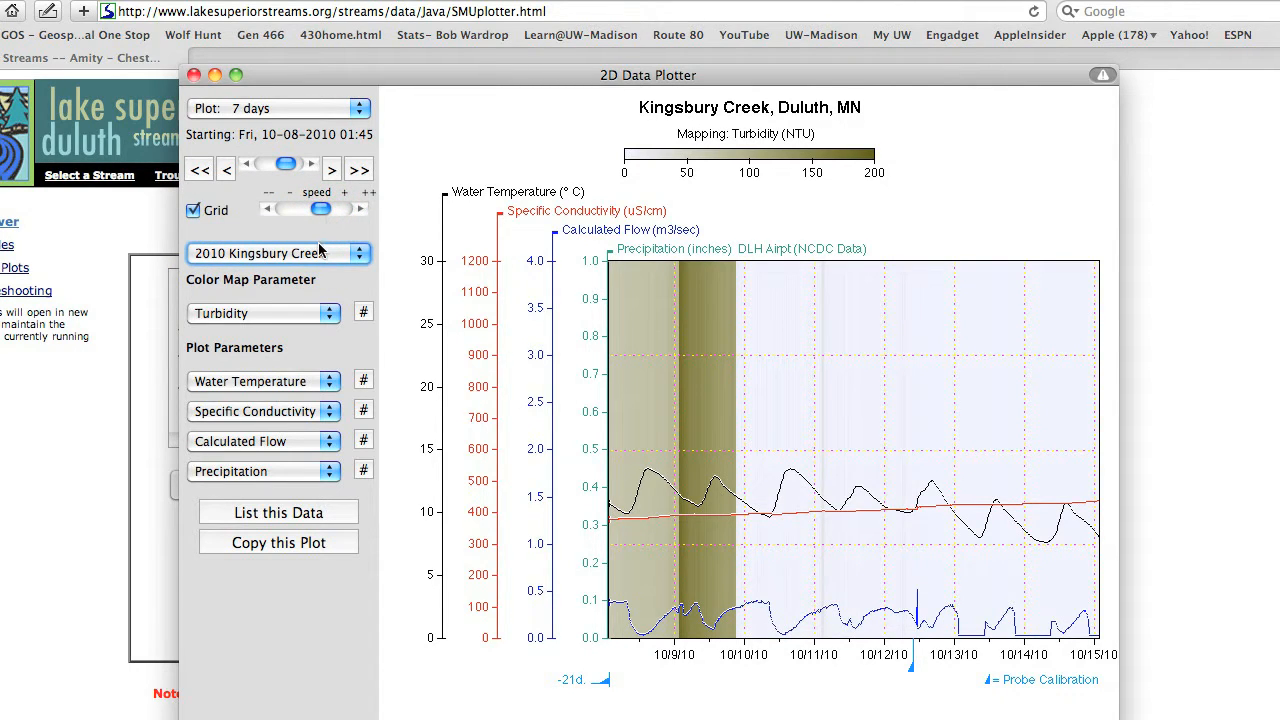
left_click(320, 251)
left_click(322, 238)
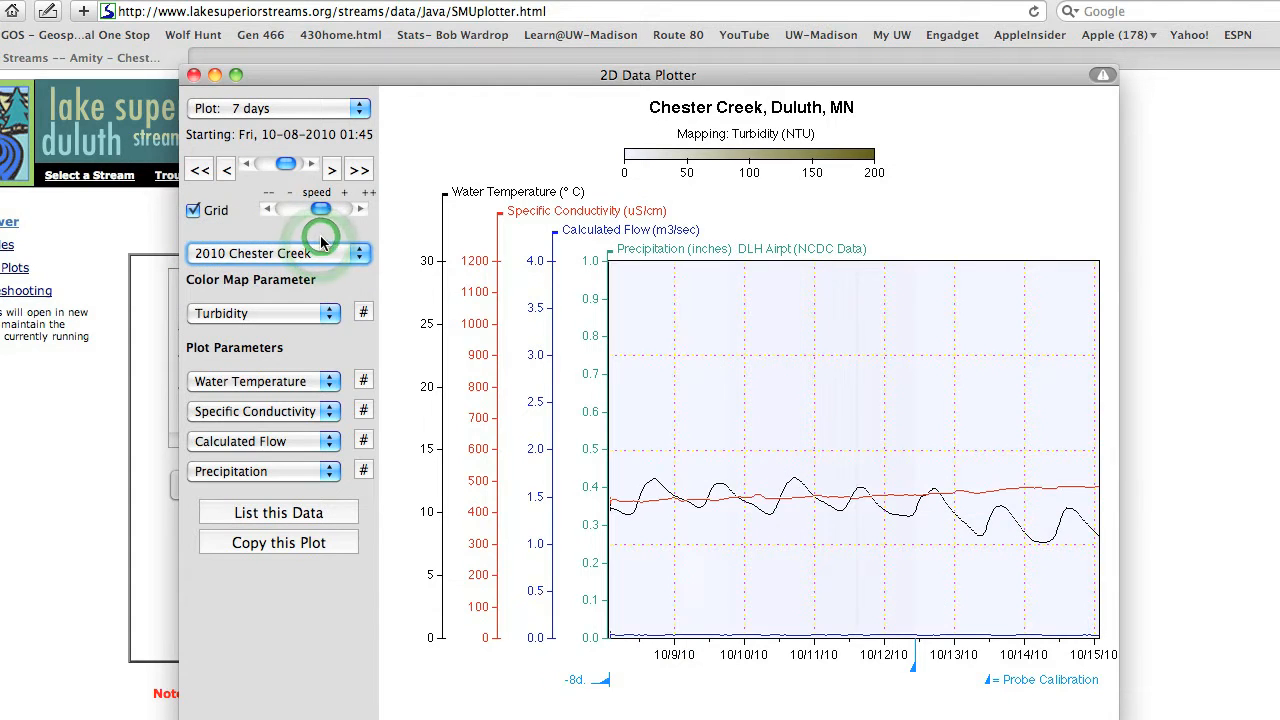
left_click(363, 172)
left_click(362, 172)
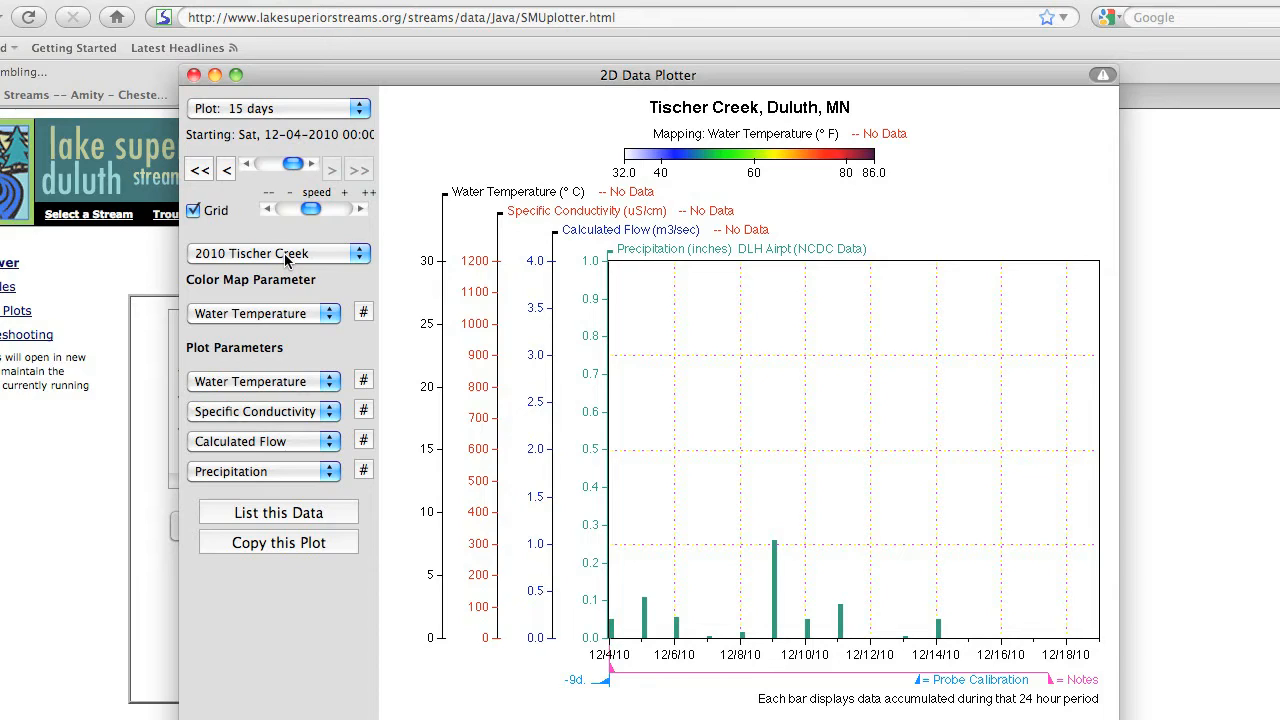
Select Water Temperature as the Tischer Creek color map parameter and animate the plot backward at a faster speed to a start of 08-04-2010.
left_click(273, 316)
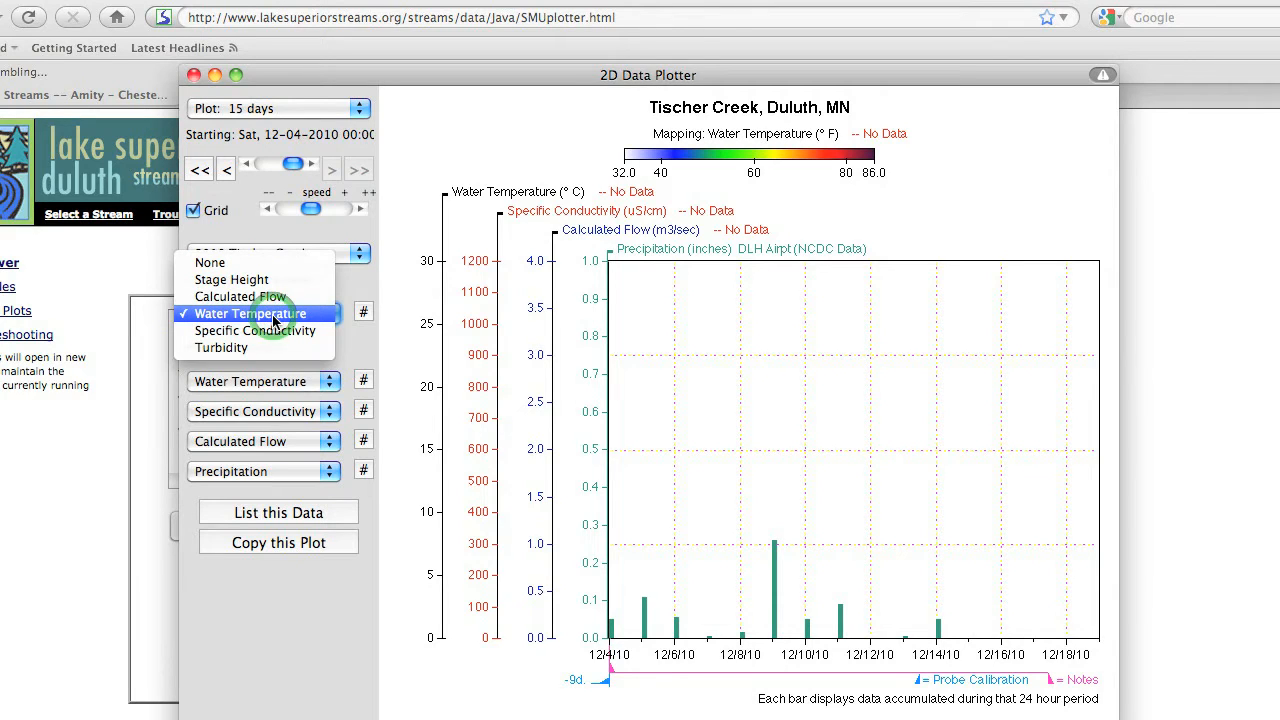
left_click(273, 318)
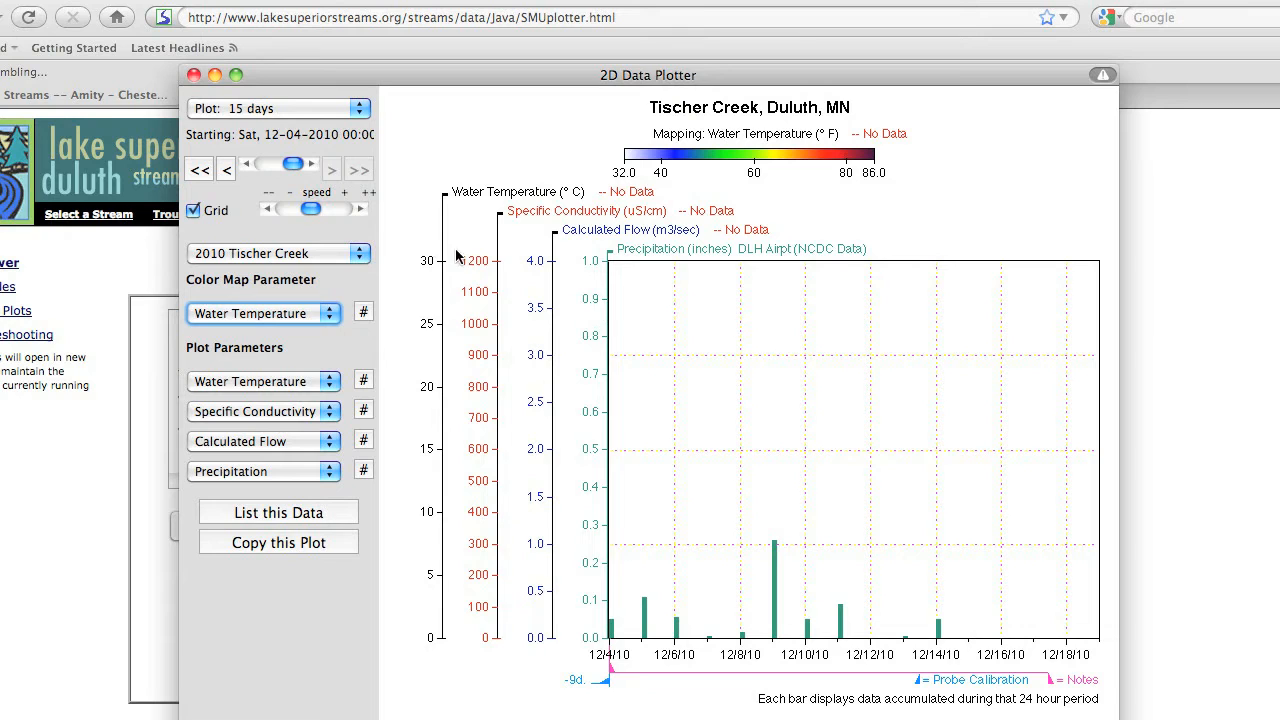
left_click(200, 170)
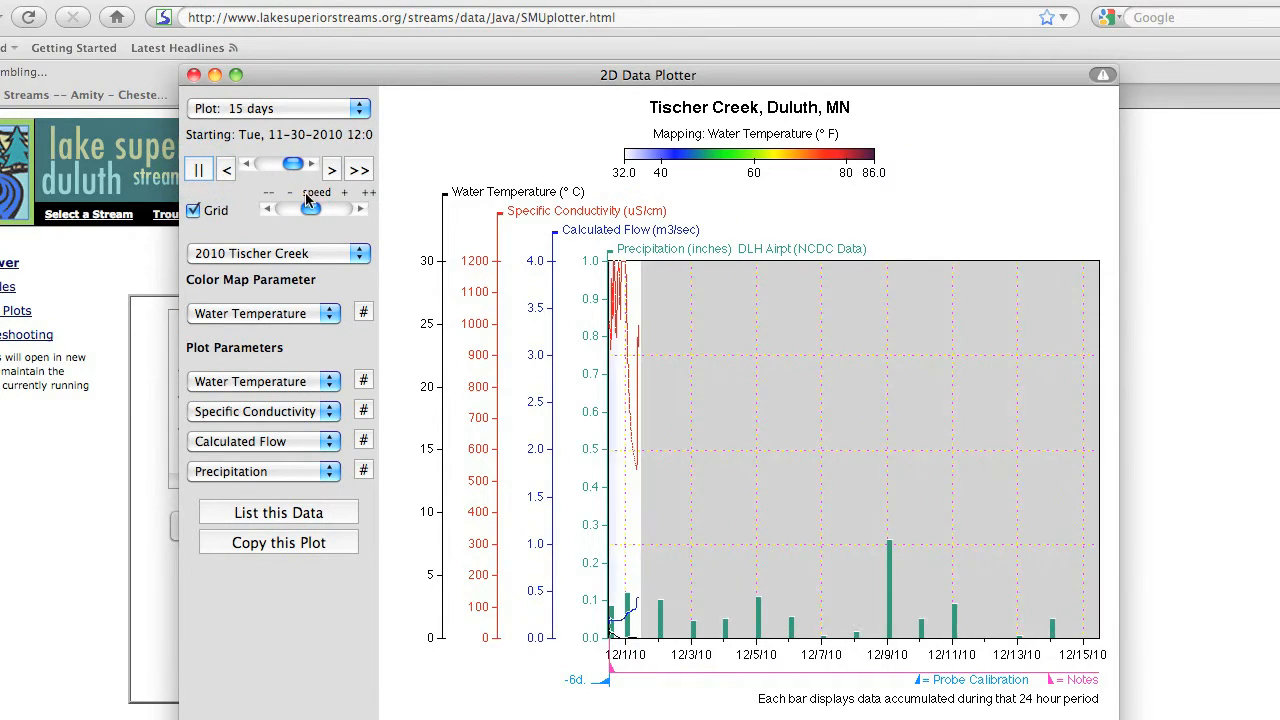
left_click_drag(316, 210, 332, 210)
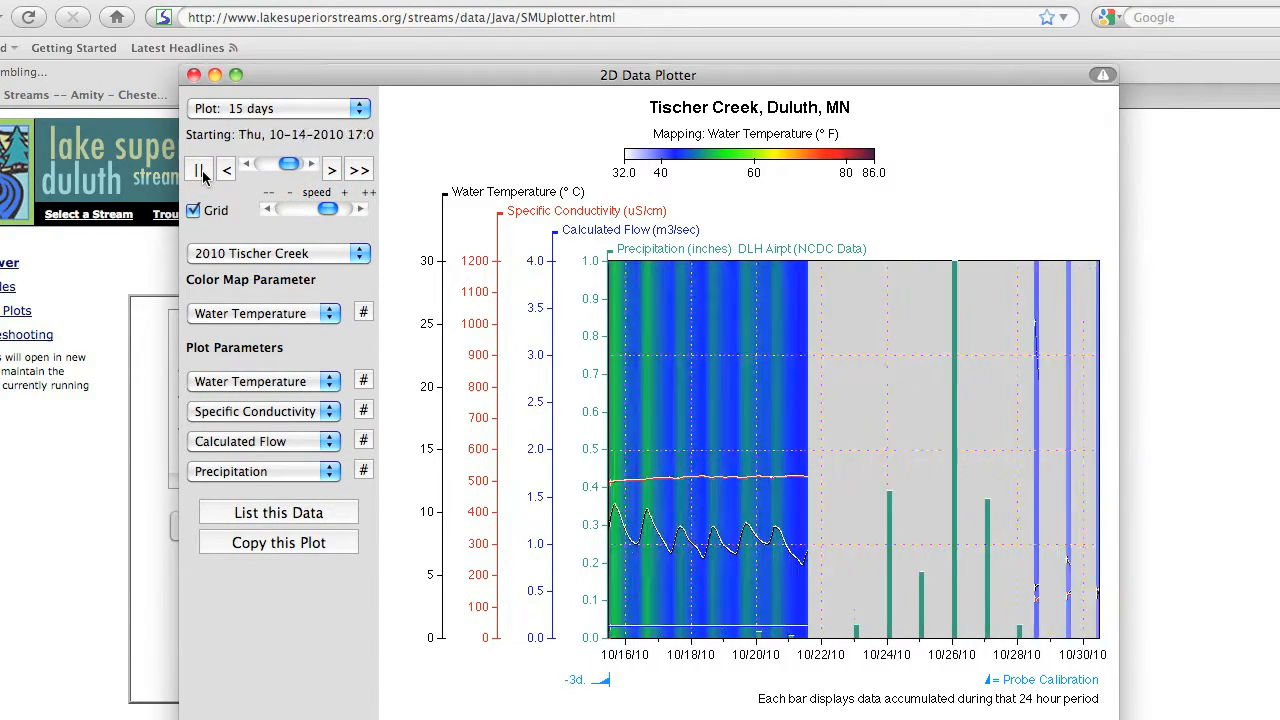
left_click(204, 177)
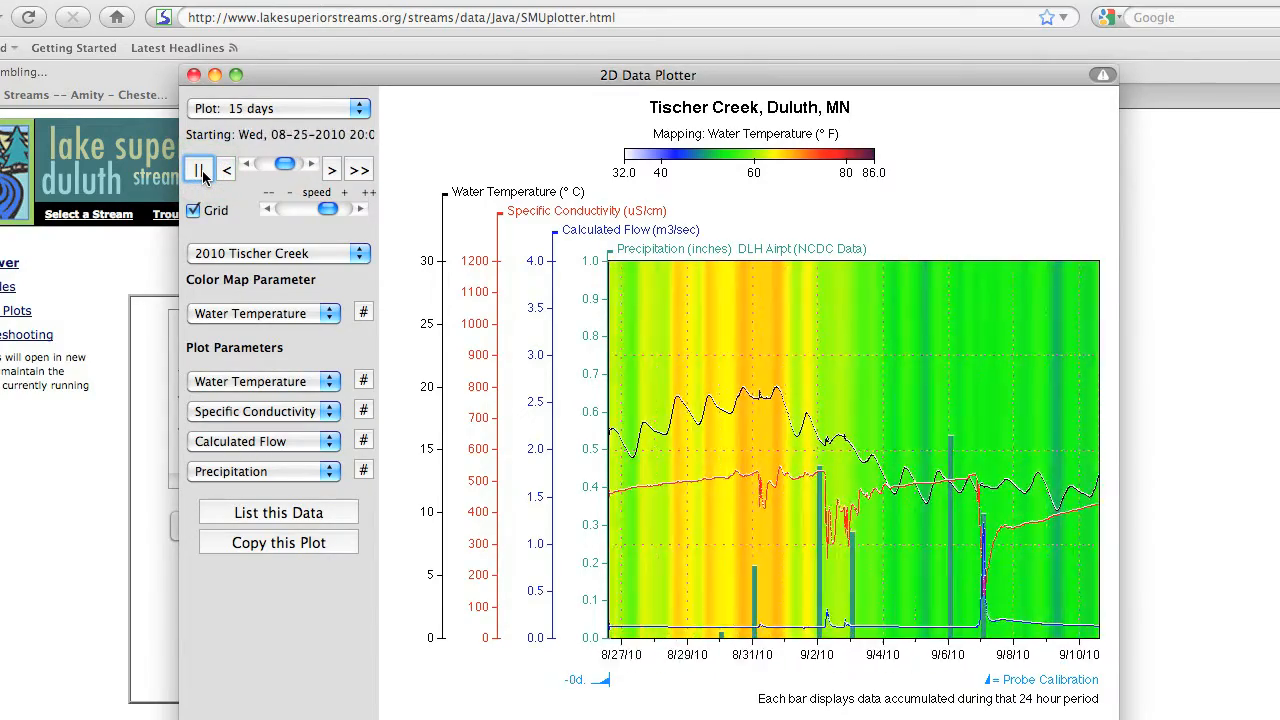
left_click(204, 177)
left_click(204, 177)
left_click(204, 177)
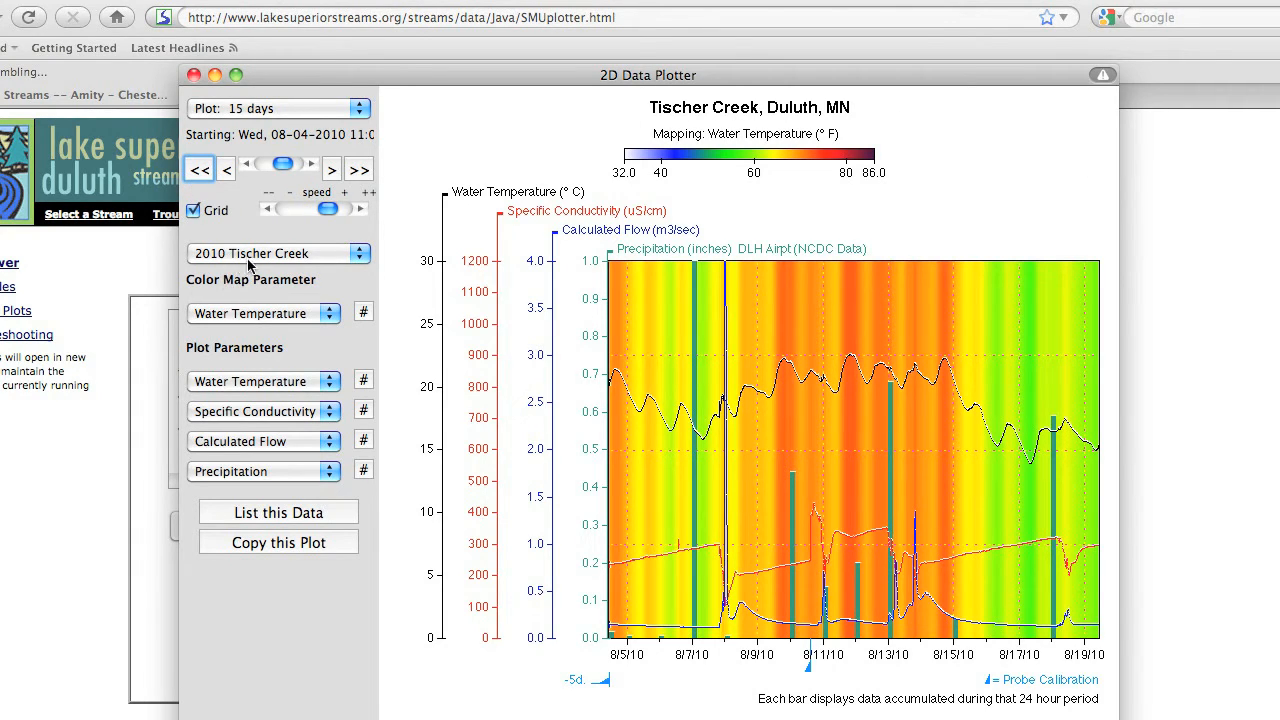
Set the water temperature color map's low value to 60, keeping the alternate °F unit enabled.
left_click(360, 313)
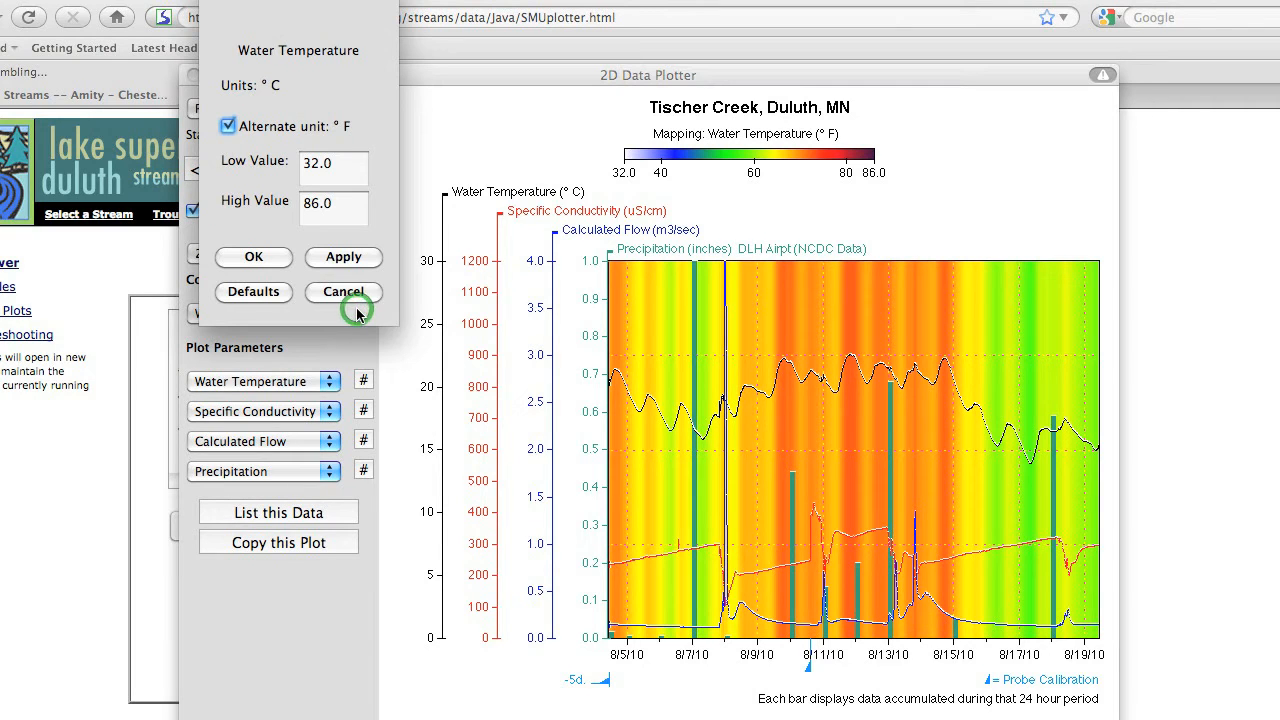
left_click(226, 126)
left_click(226, 126)
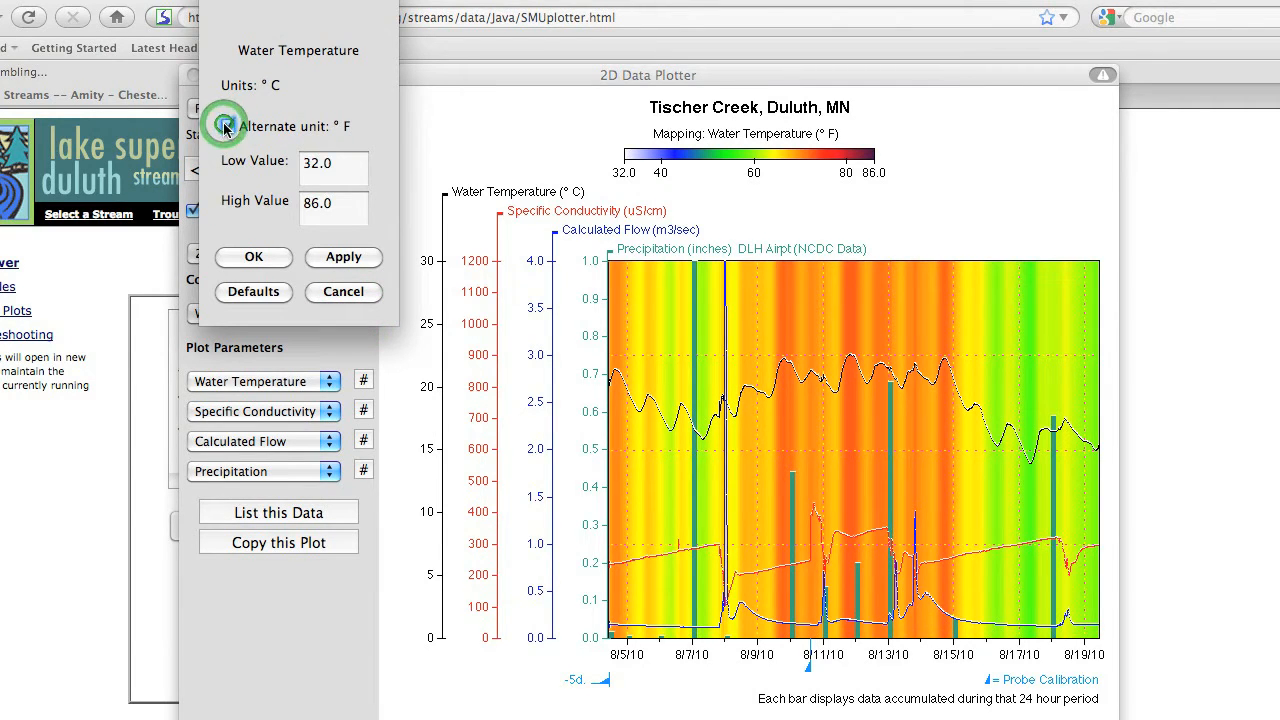
left_click(336, 166)
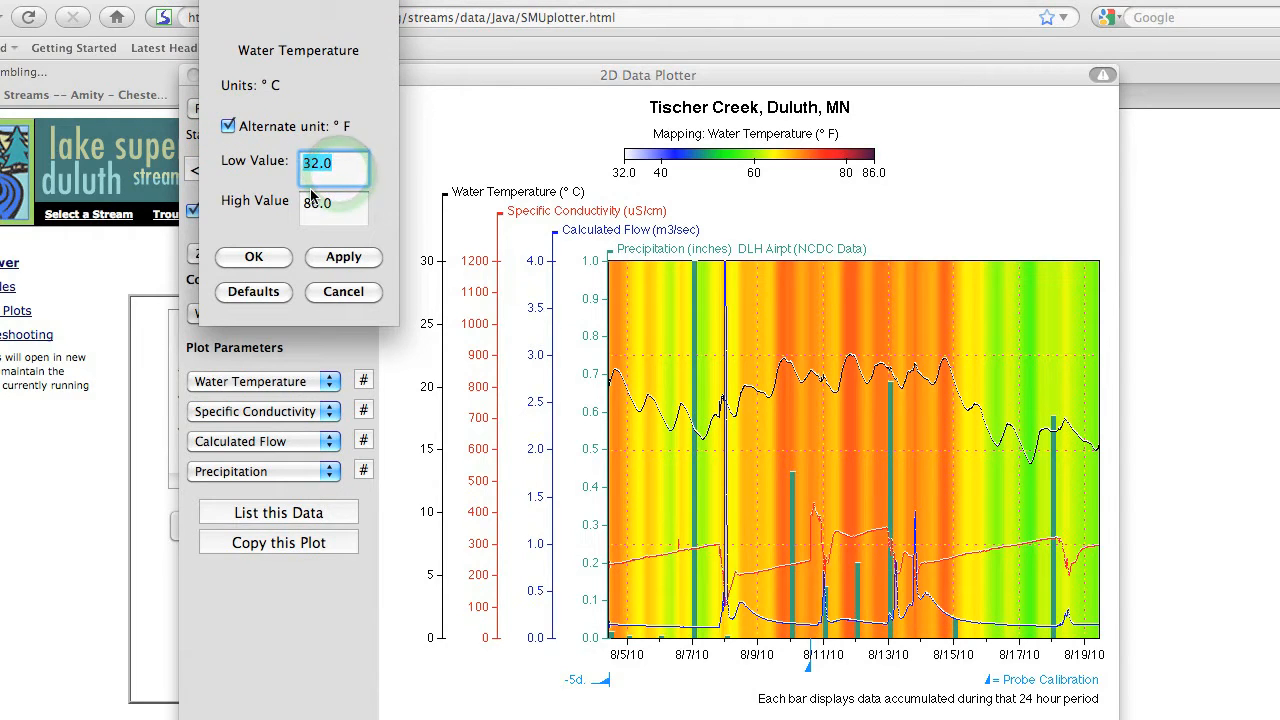
type("60")
left_click(262, 262)
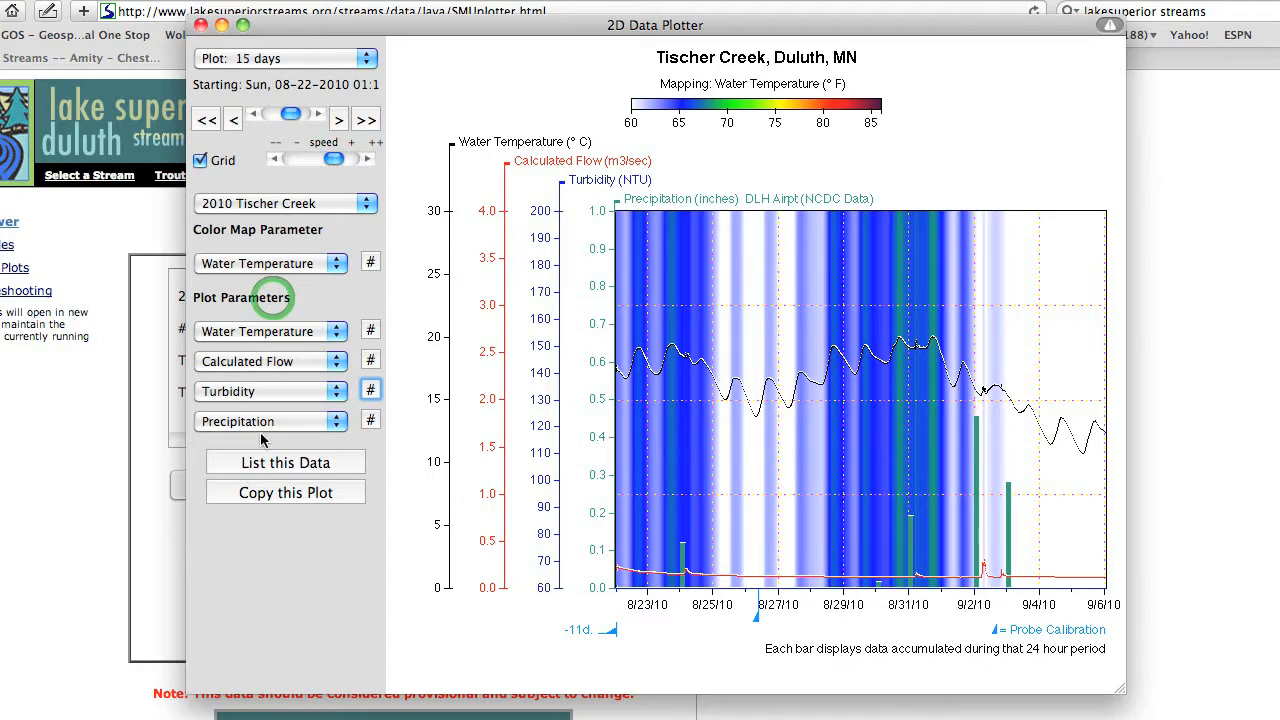
Set the precipitation scale's high value to 2.0 inches and animate the plot backward to late July 2010.
left_click(345, 425)
left_click(340, 422)
left_click(370, 420)
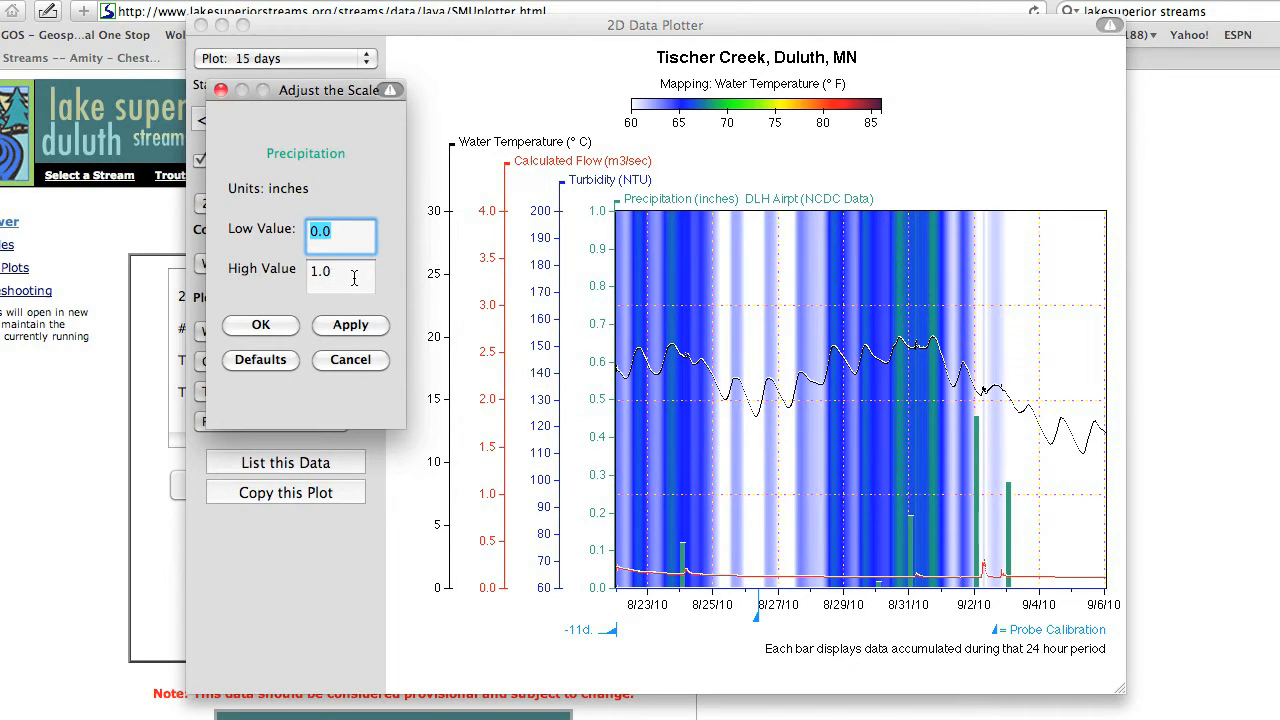
left_click(334, 271)
type("2")
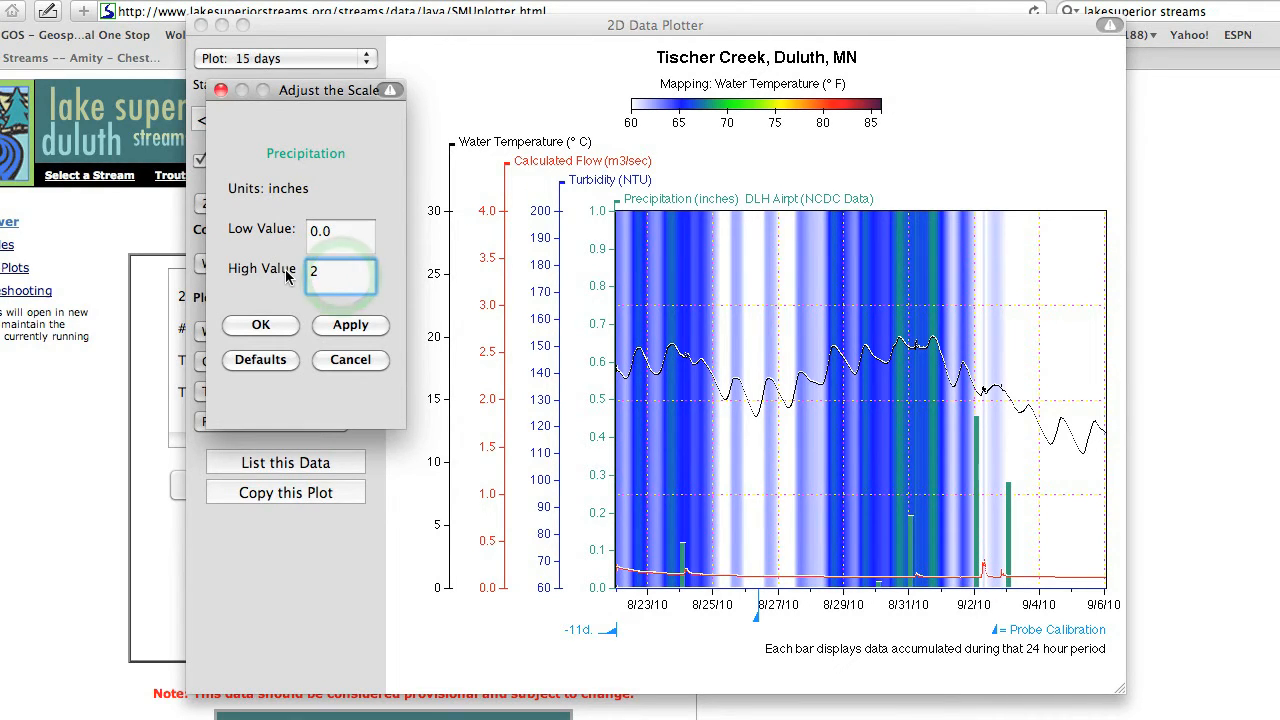
type(".0")
left_click(386, 331)
left_click(260, 325)
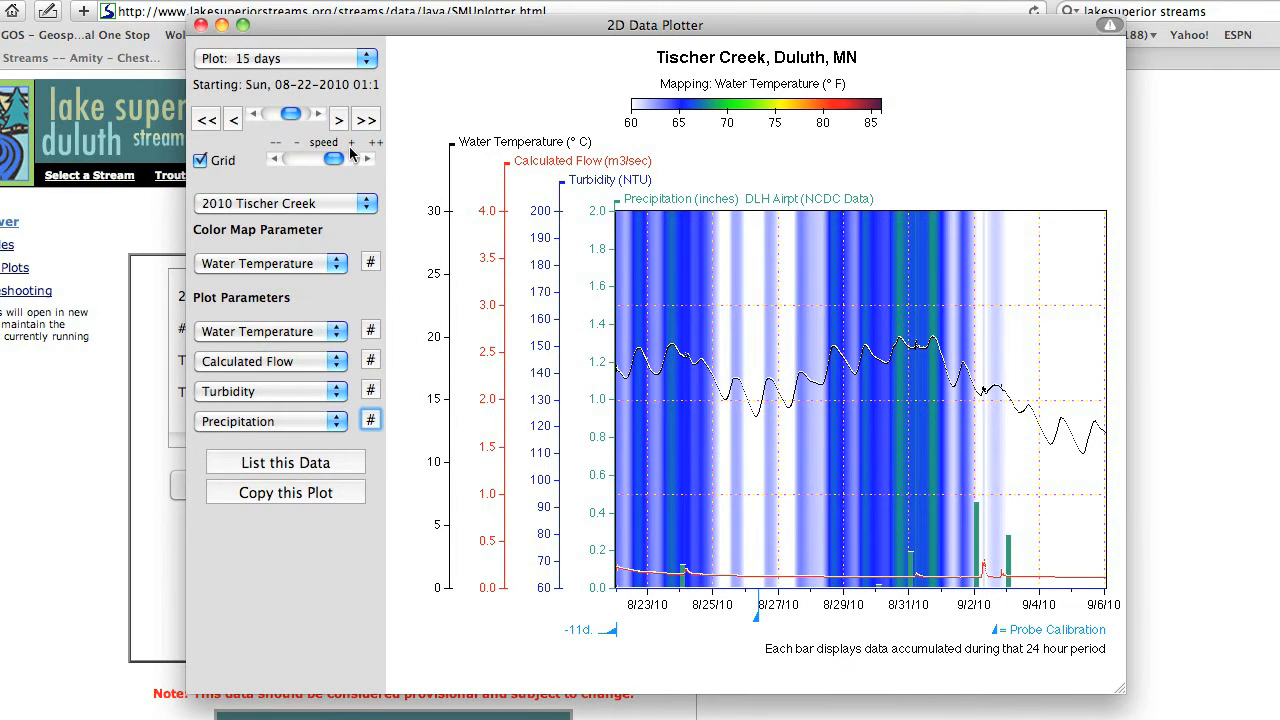
left_click(206, 120)
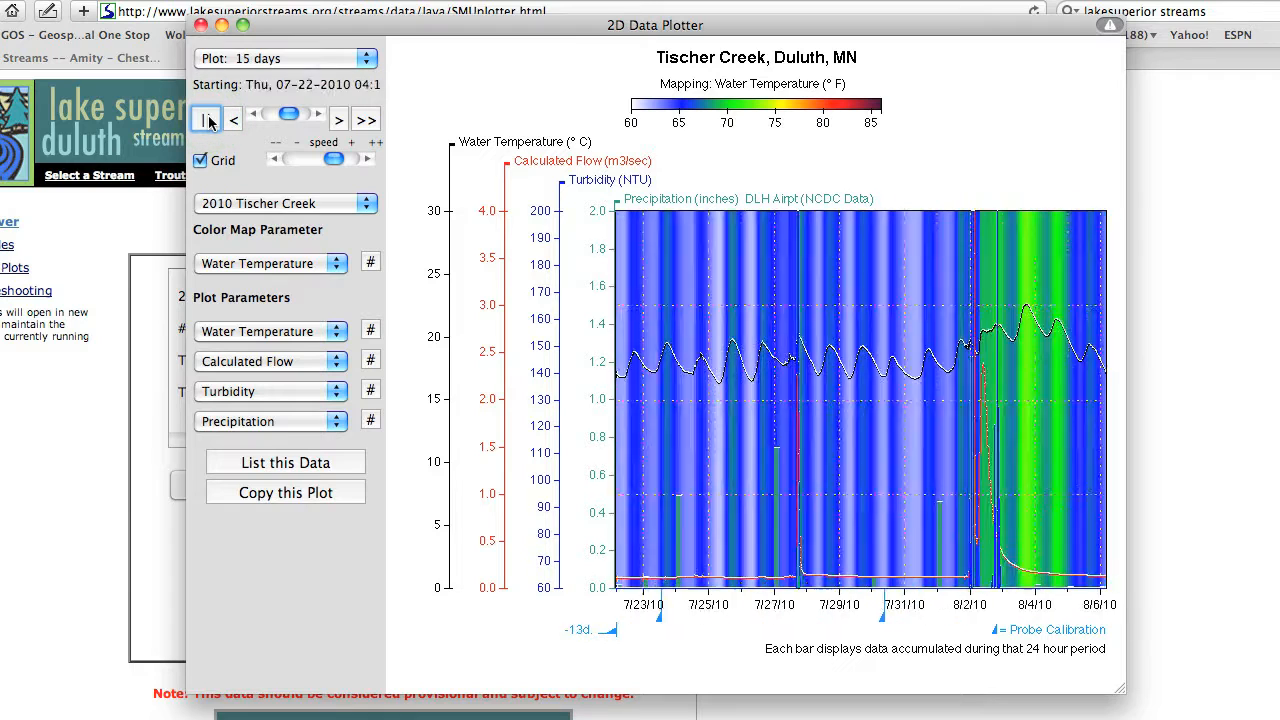
left_click(208, 120)
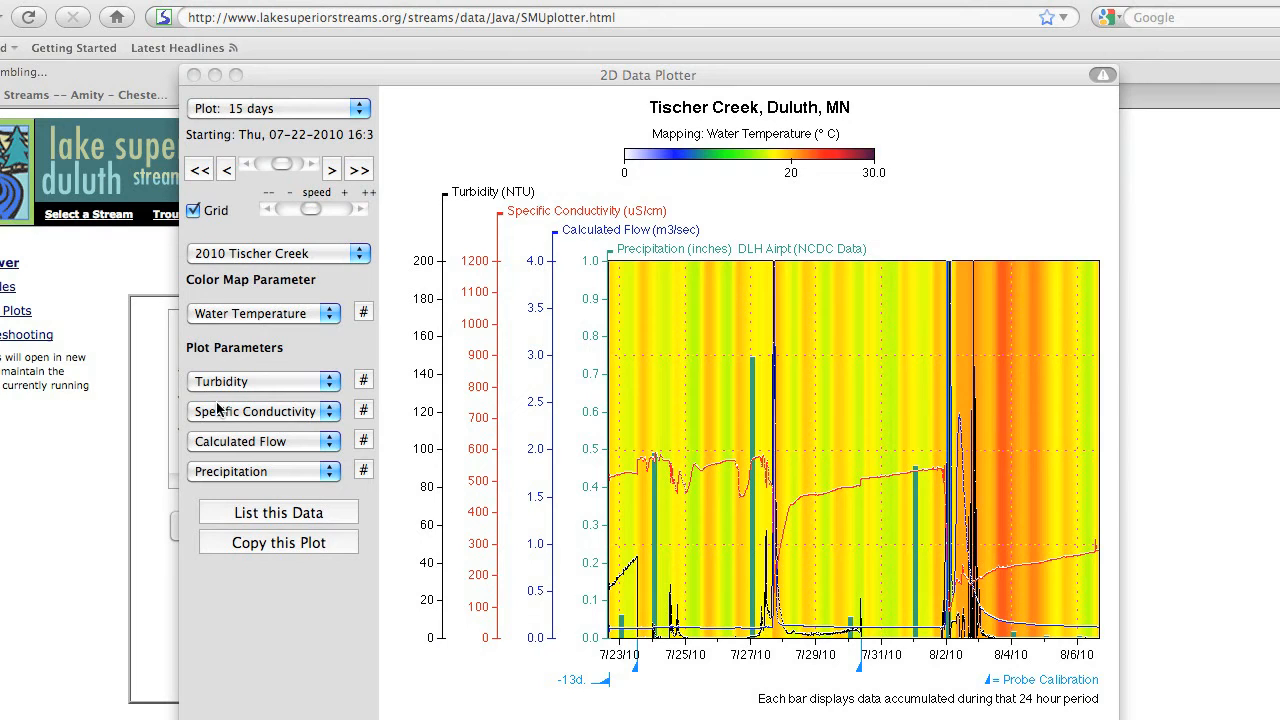
List the current plot's data in its own window, review it from the beginning, and close the listing.
left_click(257, 513)
left_click_drag(488, 2, 629, 103)
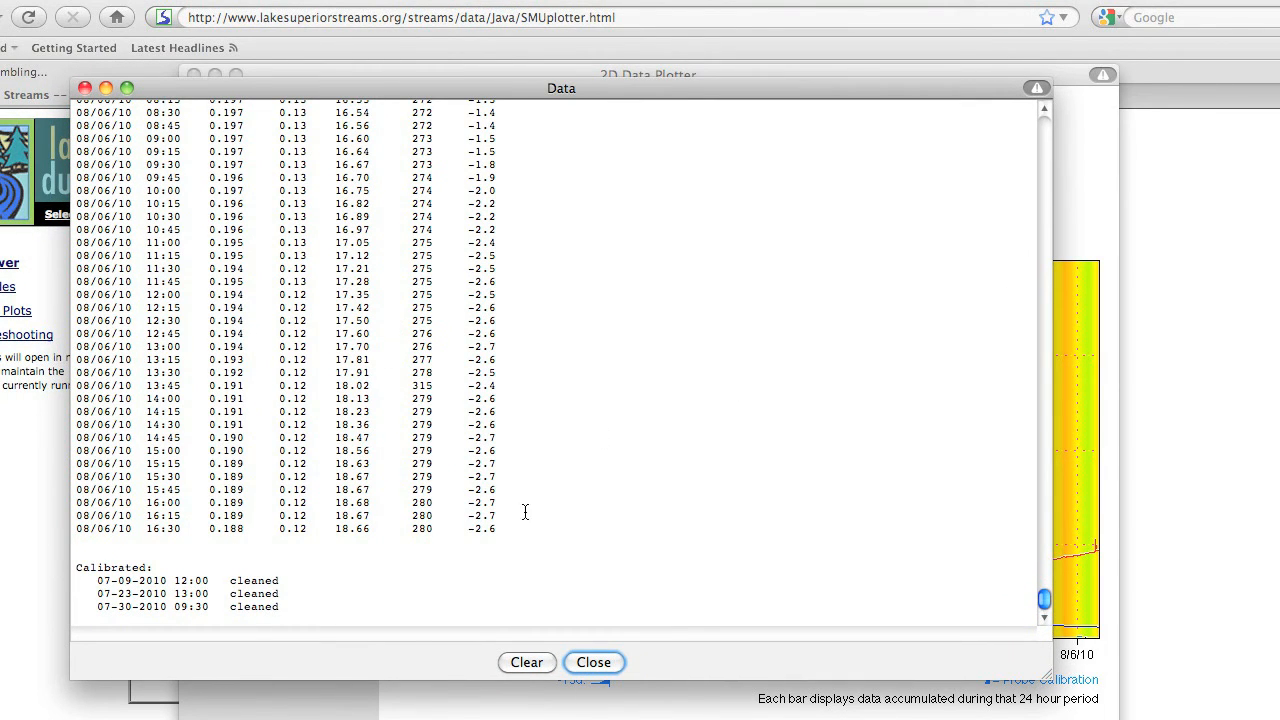
left_click_drag(1048, 597, 1084, 89)
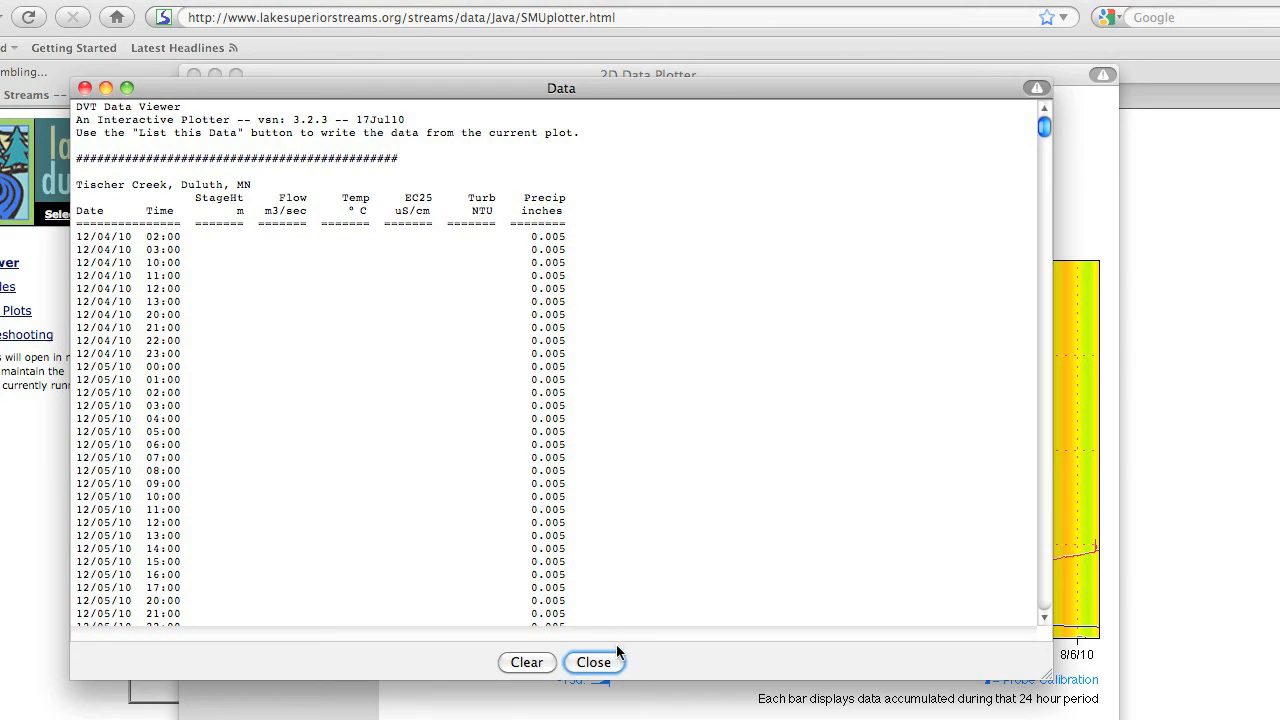
left_click(600, 665)
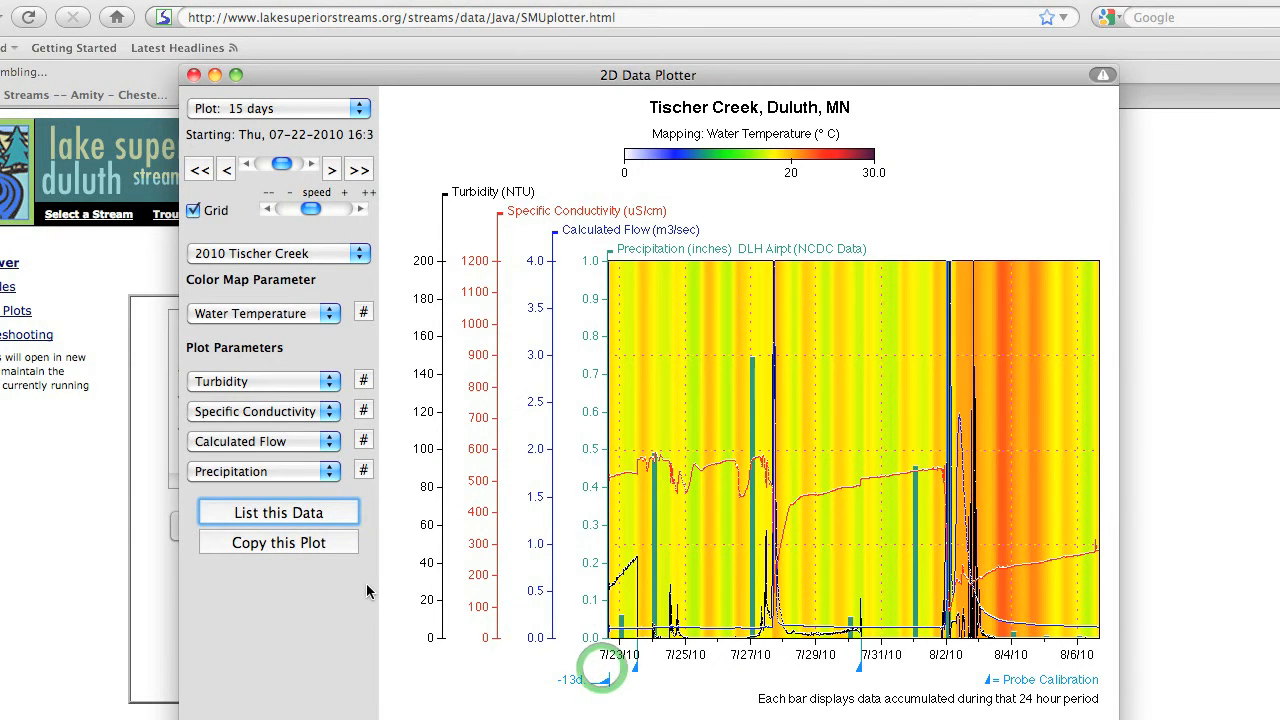
Copy the current Tischer Creek plot into a separate window, reposition it for viewing, and close the copy.
left_click(335, 542)
left_click_drag(470, 3, 705, 35)
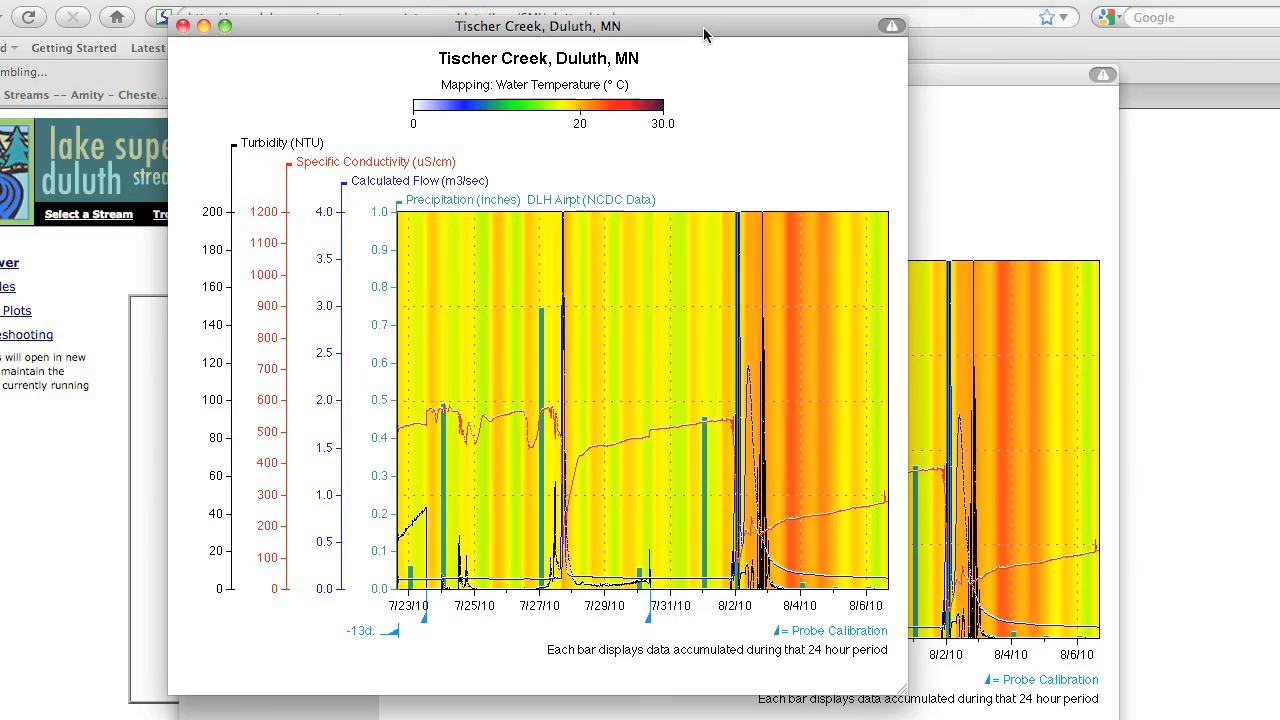
left_click(183, 30)
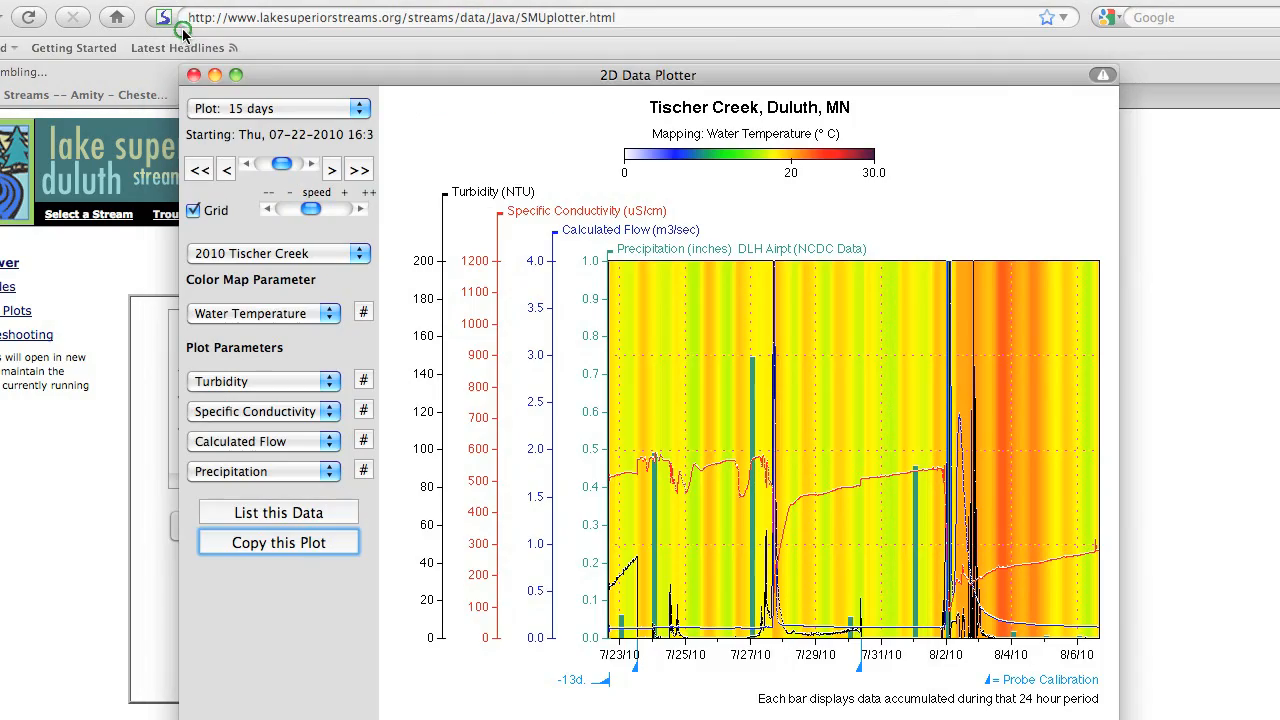